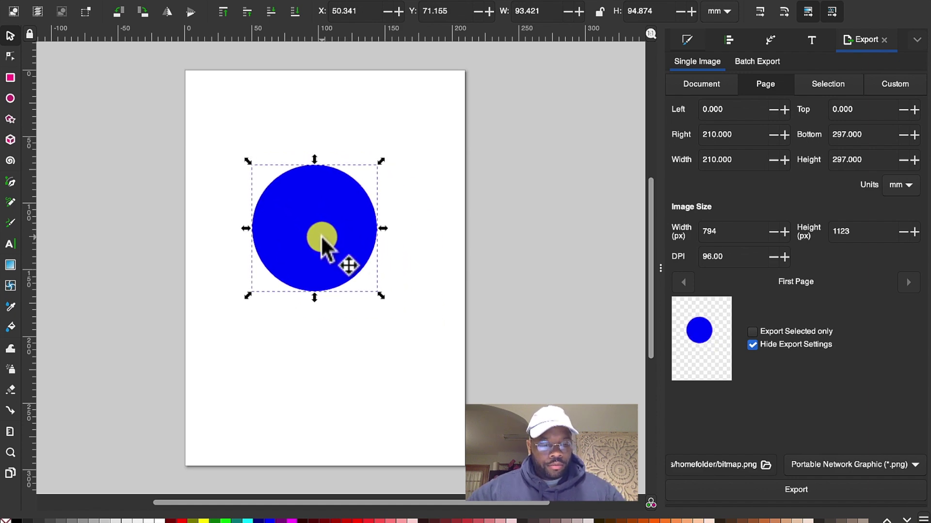
Duplicate the blue circle twice, placing one copy on each side of the original.
key(ctrl+d)
drag(310, 228, 446, 234)
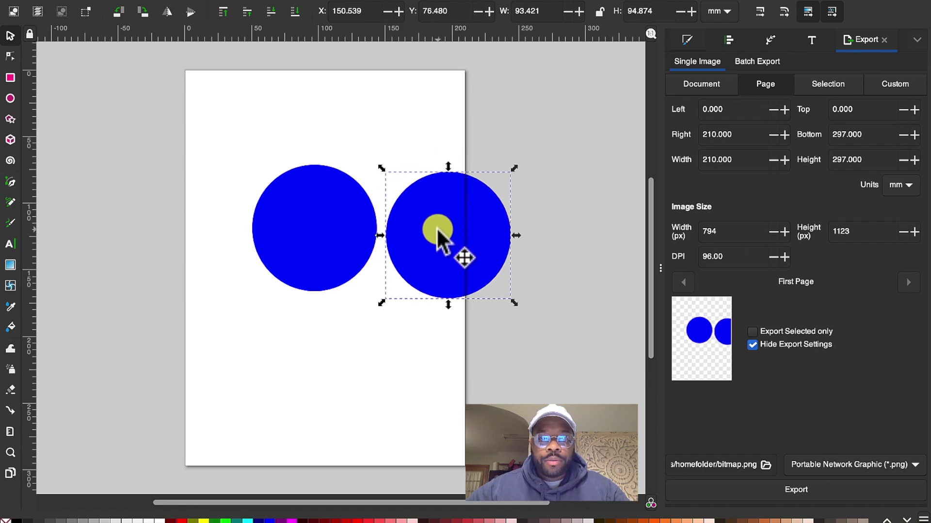
click(128, 2)
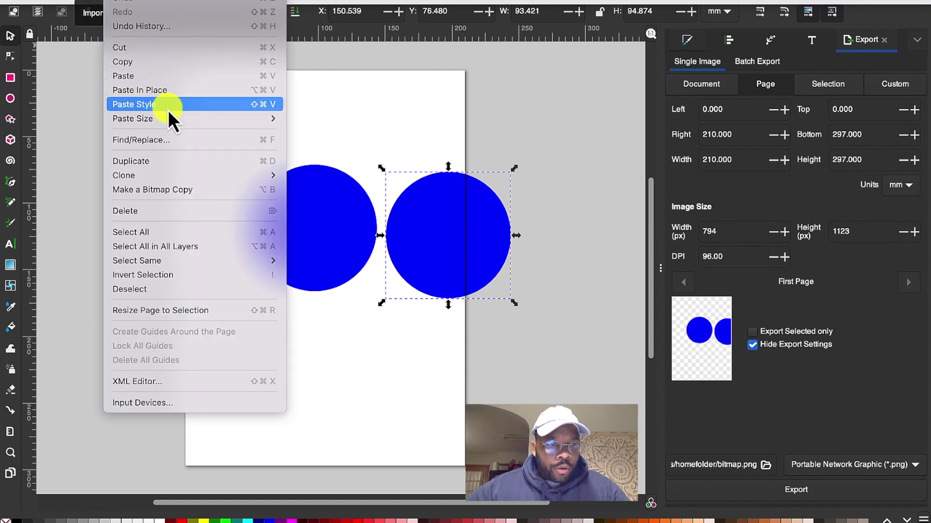
click(150, 164)
drag(414, 220, 121, 219)
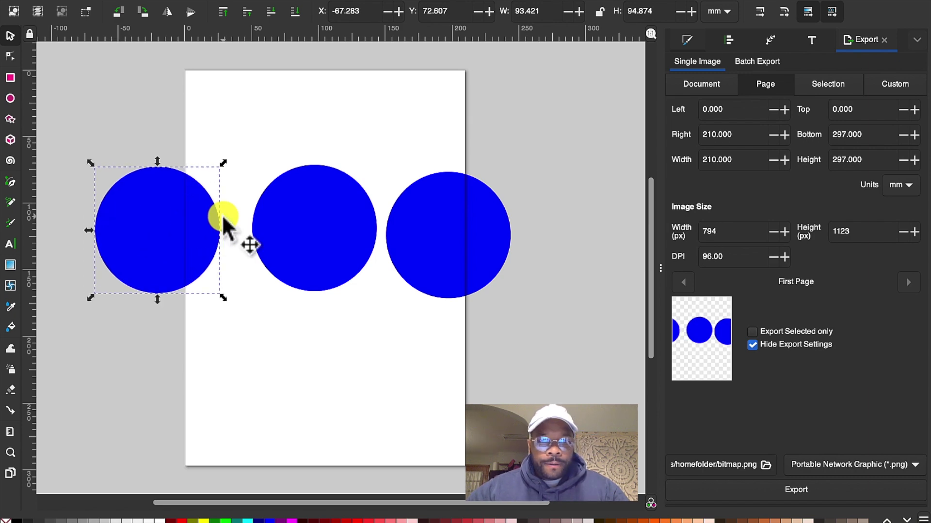
Stretch the right-hand circle freely to about 98 by 113 mm without locked proportions, and delete it.
click(421, 210)
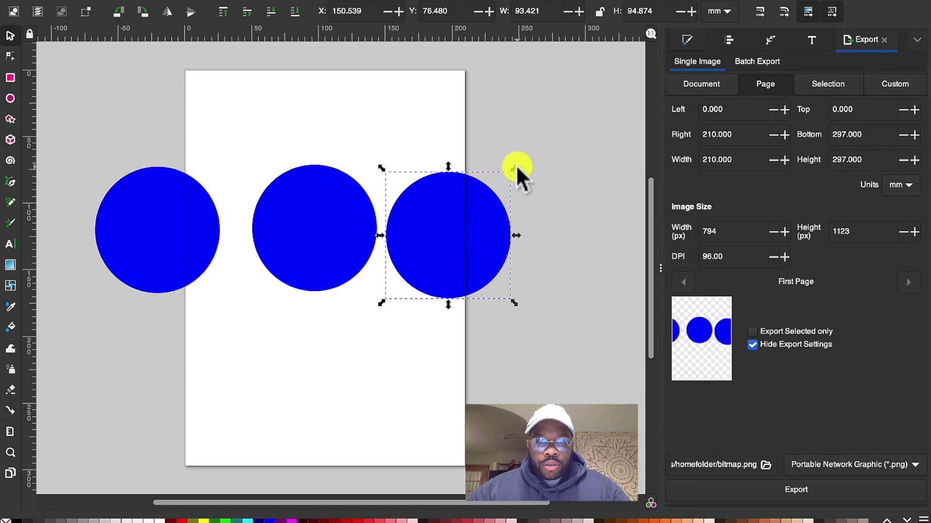
mouse_move(514, 168)
mouse_down()
mouse_move(481, 209)
mouse_move(504, 170)
mouse_up()
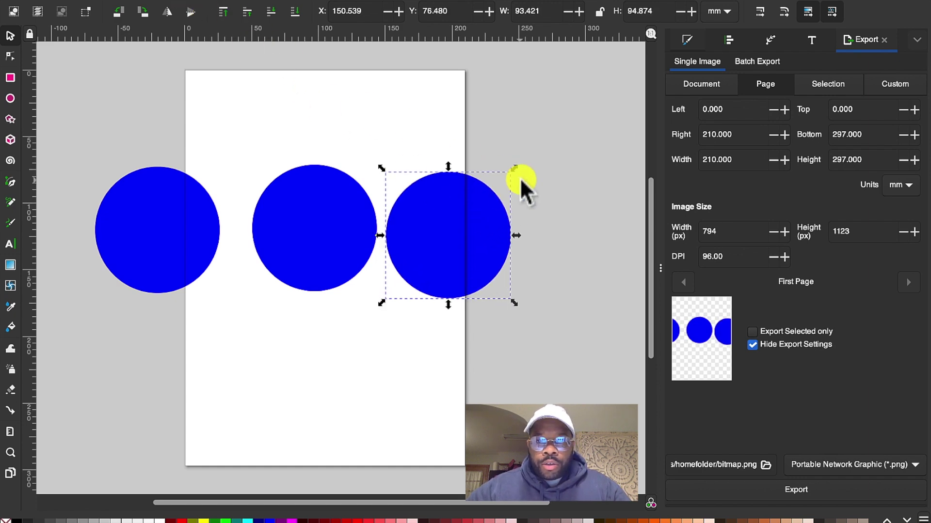
drag(513, 167, 423, 166)
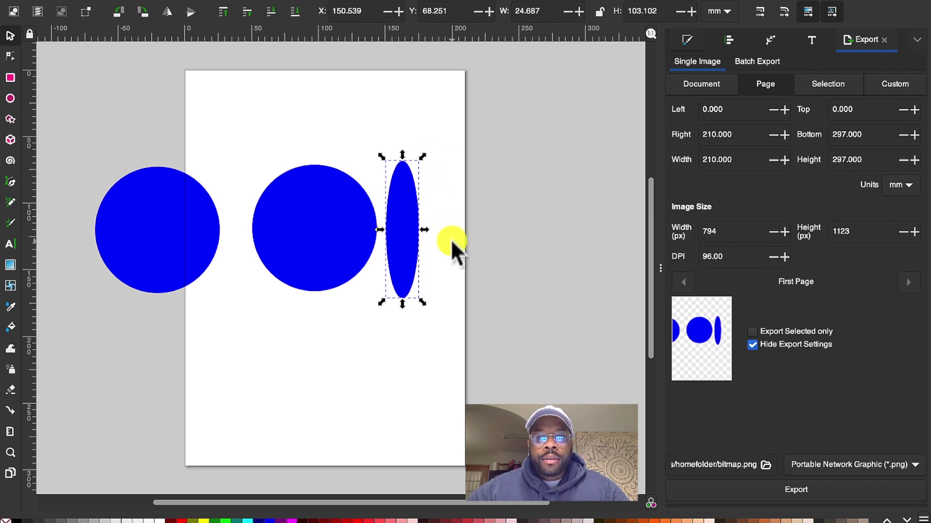
drag(423, 156, 521, 144)
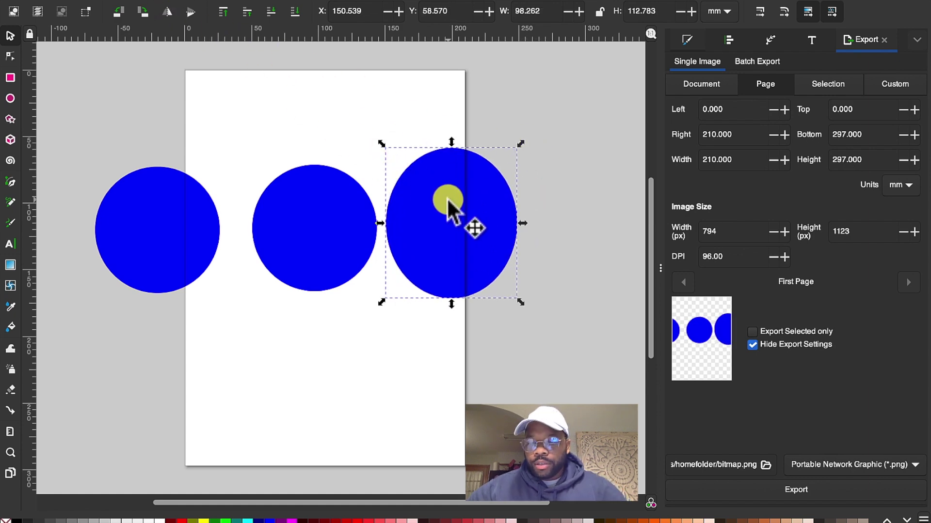
key(Delete)
Duplicate the middle circle to its right and enlarge the copy to about 96 mm wide with the width-to-height ratio locked.
click(319, 202)
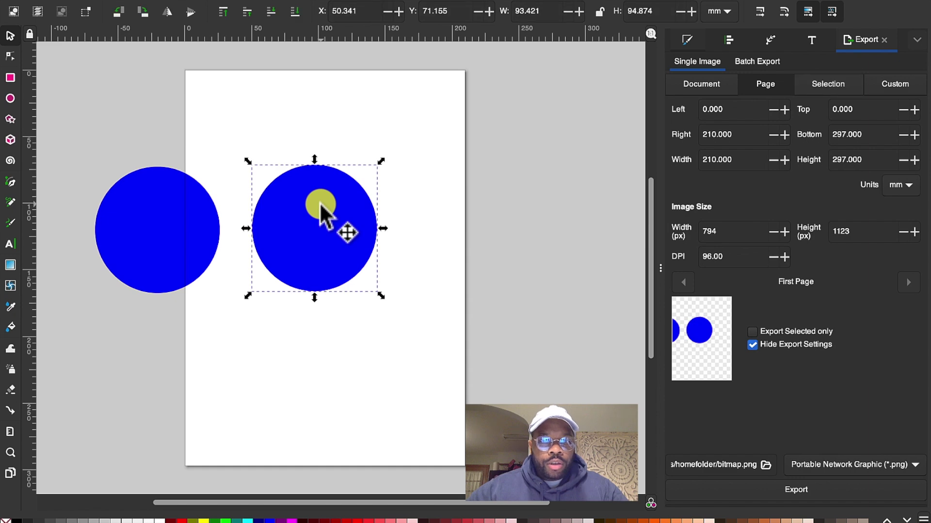
key(ctrl+d)
drag(319, 202, 451, 223)
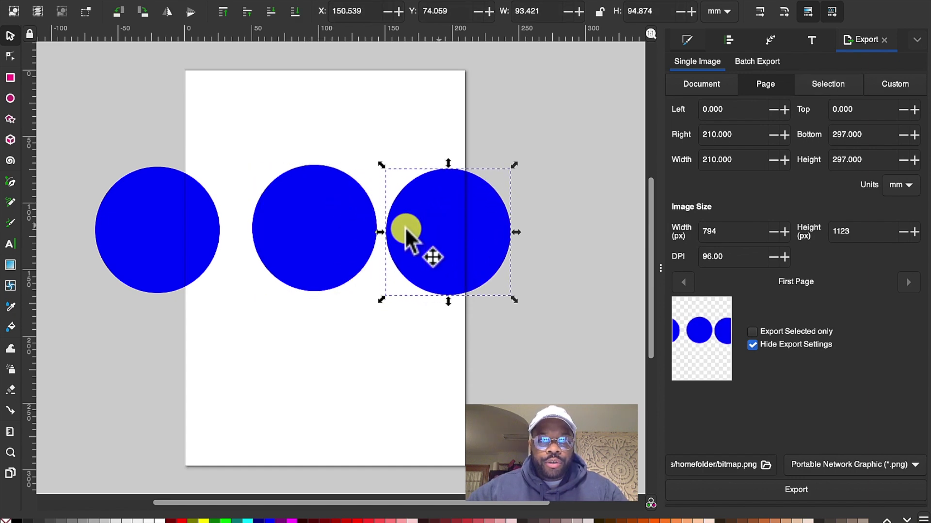
click(598, 19)
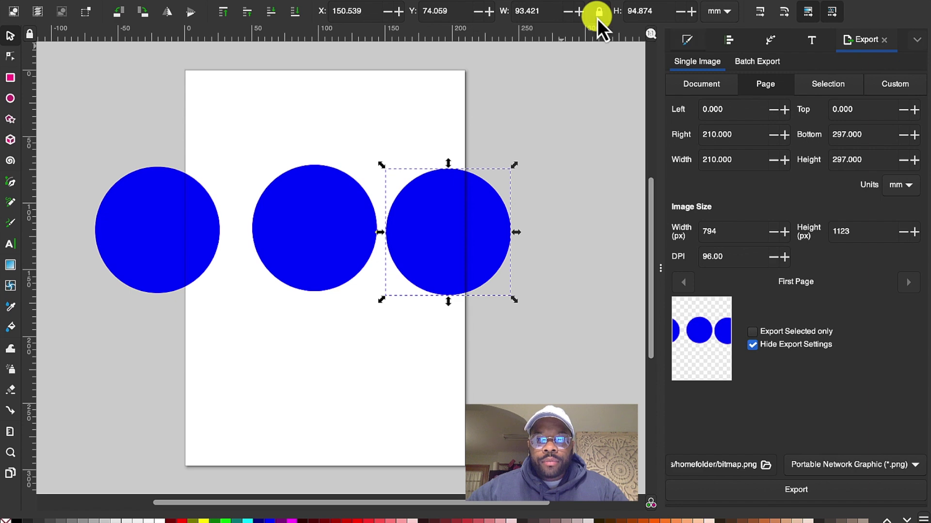
drag(515, 165, 520, 140)
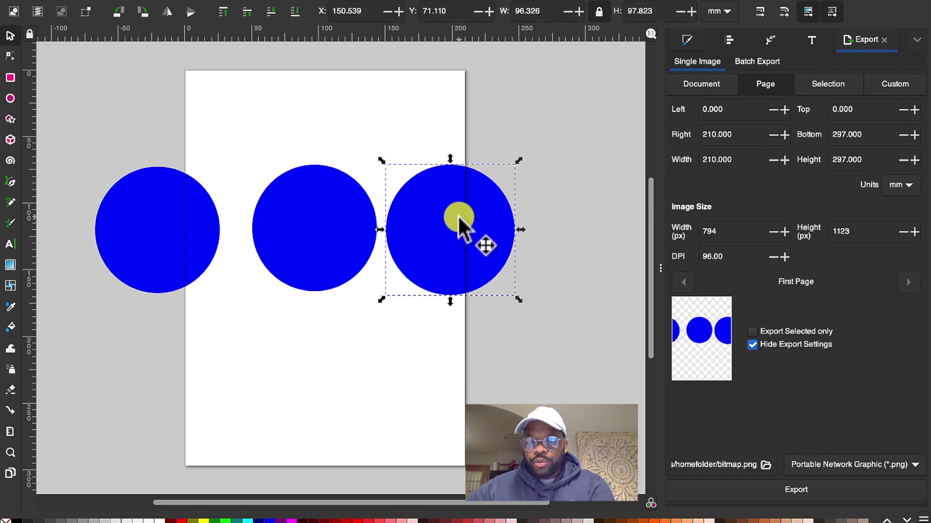
Delete the circle copies on both sides, keeping only the original circle on the page.
key(Delete)
click(181, 221)
key(Delete)
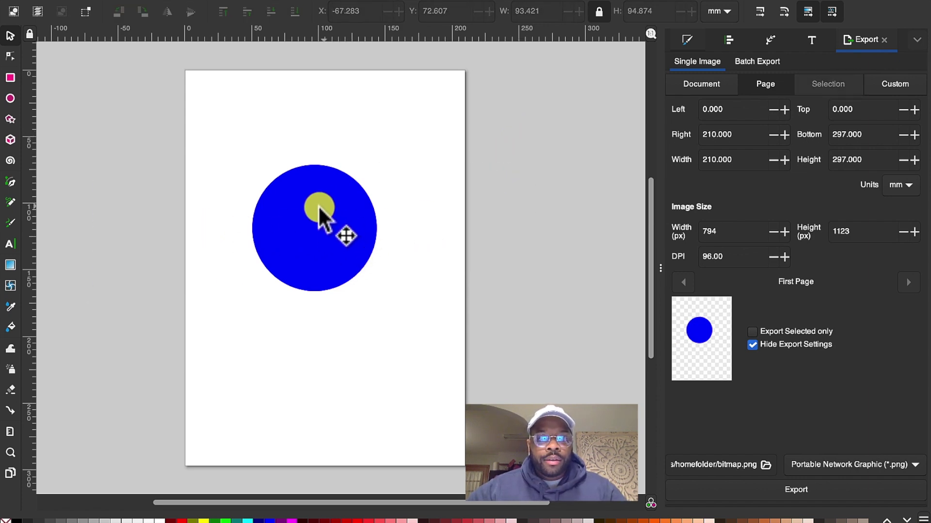
Select the remaining circle and switch its position and size units to inches.
click(320, 204)
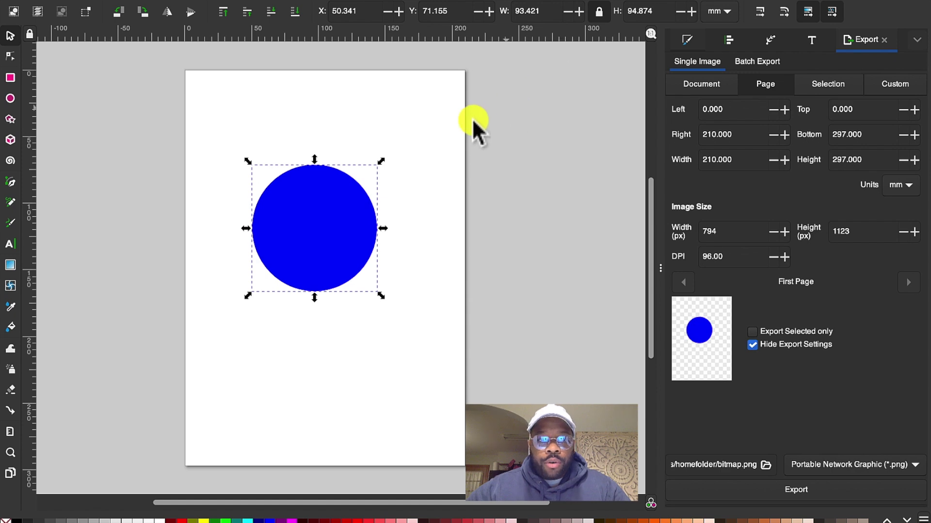
click(594, 19)
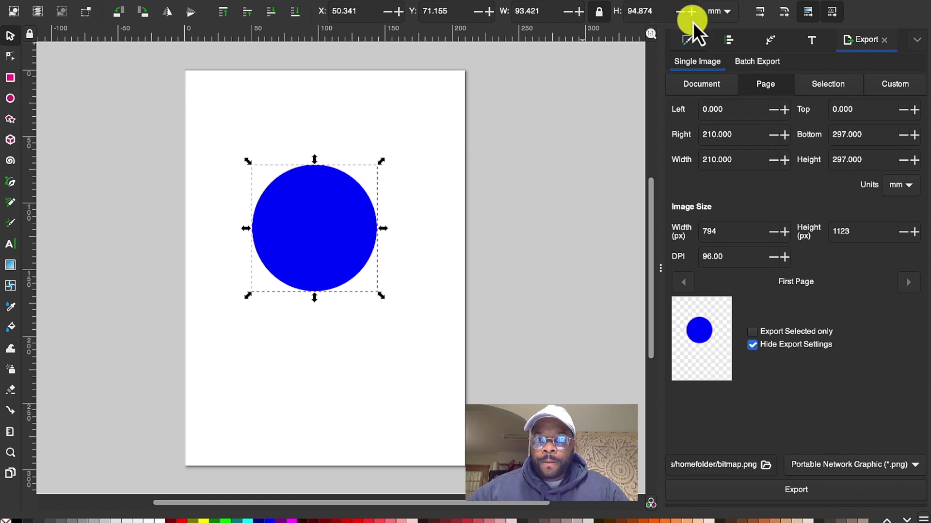
click(727, 11)
click(713, 2)
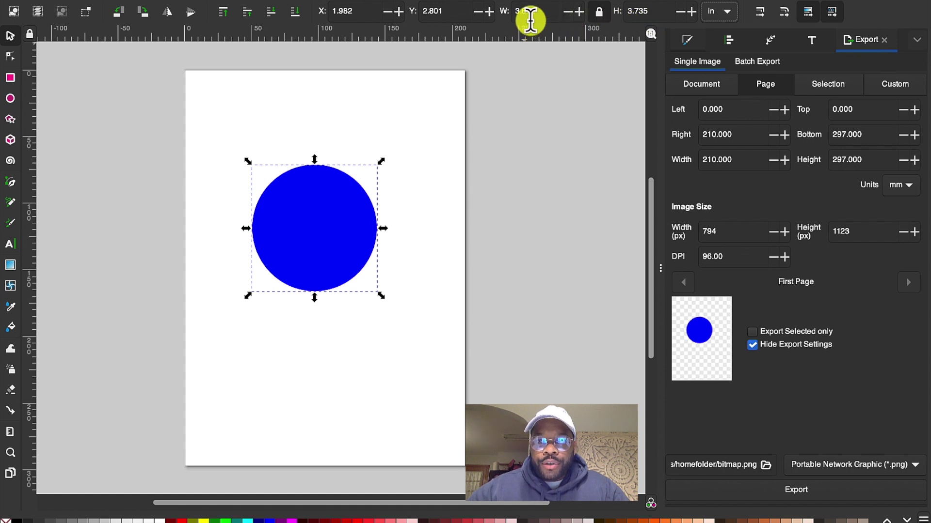
Set the circle's width to 4 in with its proportions locked.
click(683, 12)
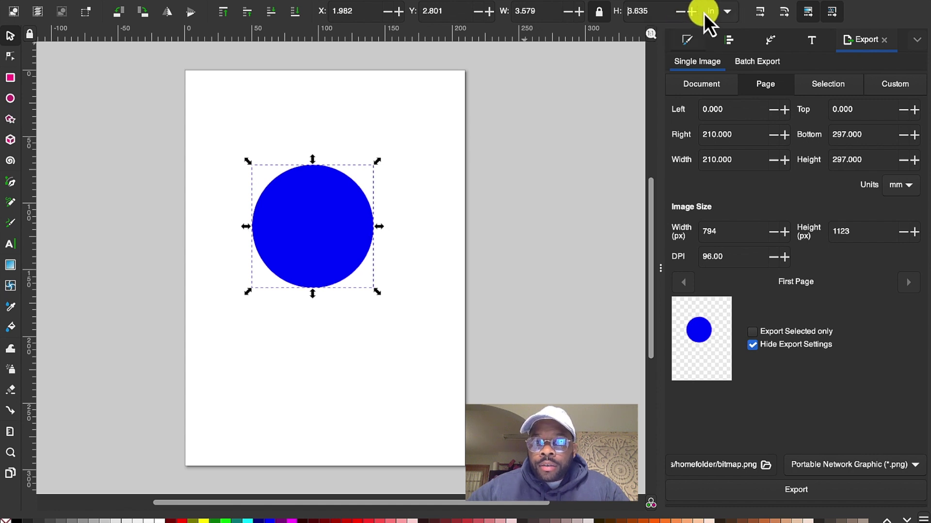
click(692, 12)
drag(553, 13, 515, 11)
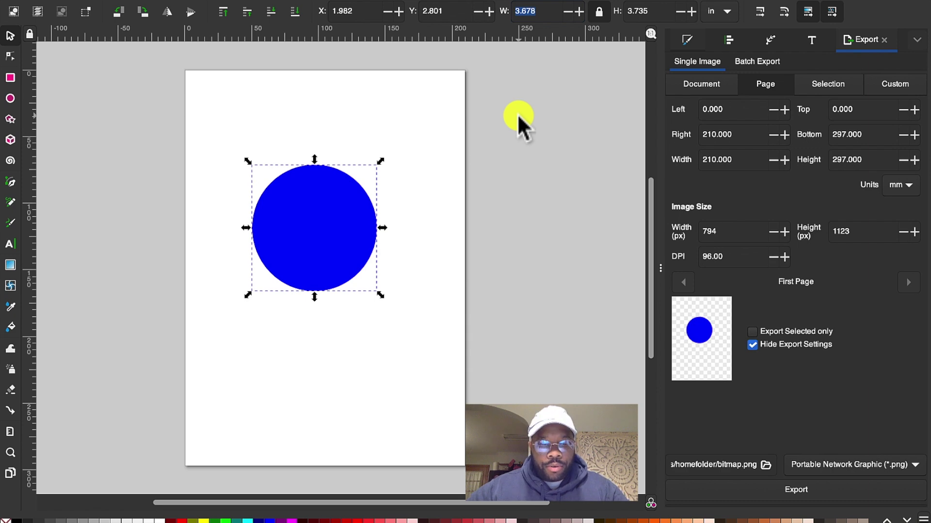
text(4)
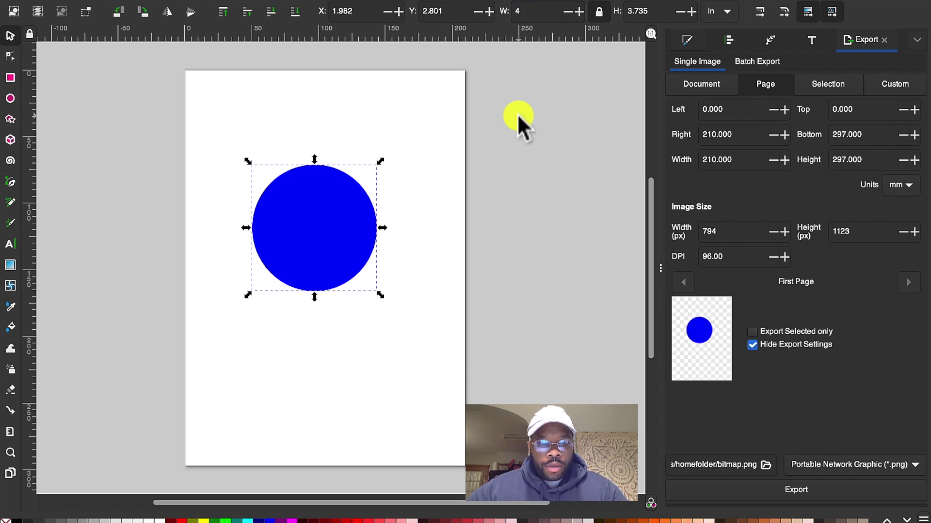
key(Return)
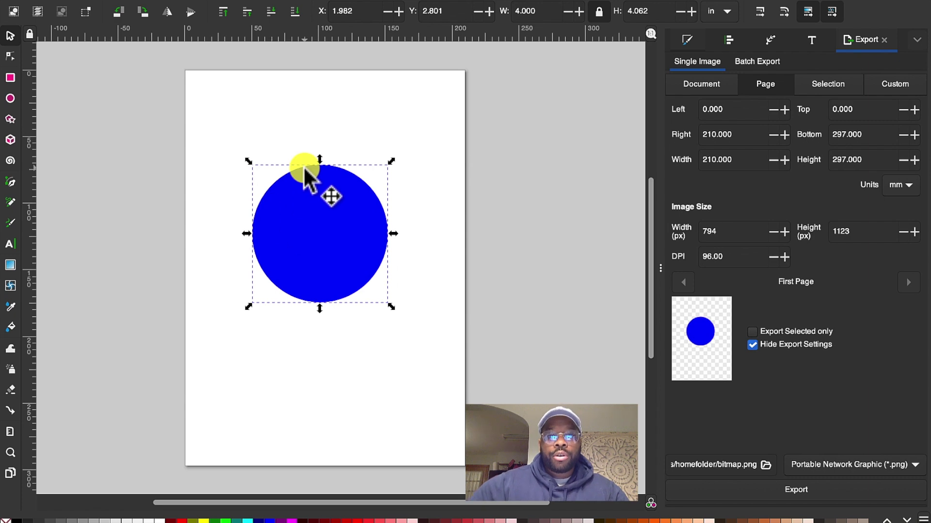
Duplicate the circle, scale the copy to about 3.04 in wide, and place it overlapping the larger circle's upper part.
drag(296, 172, 474, 197)
key(ctrl+d)
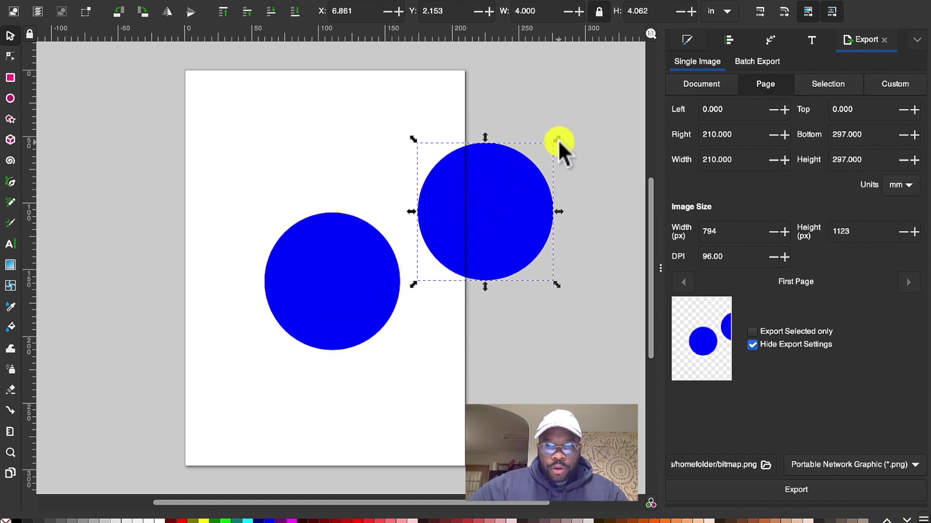
drag(559, 139, 538, 162)
drag(490, 202, 343, 204)
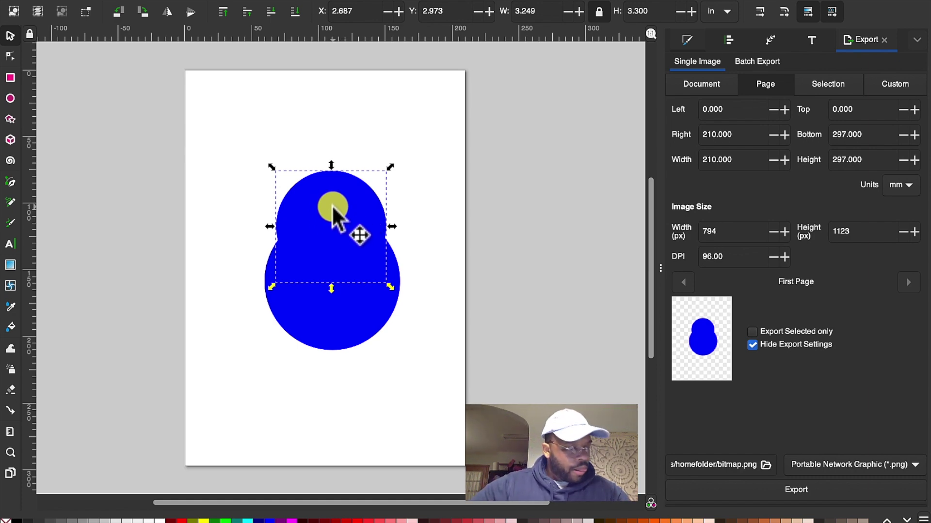
drag(390, 167, 379, 178)
drag(326, 202, 328, 191)
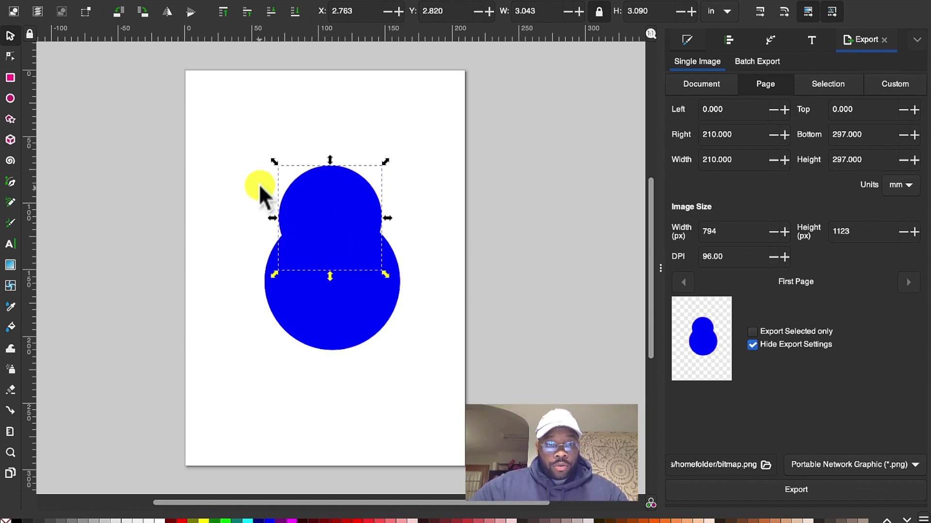
Select both circles and center them on a common vertical axis relative to the selection area.
drag(234, 116, 428, 382)
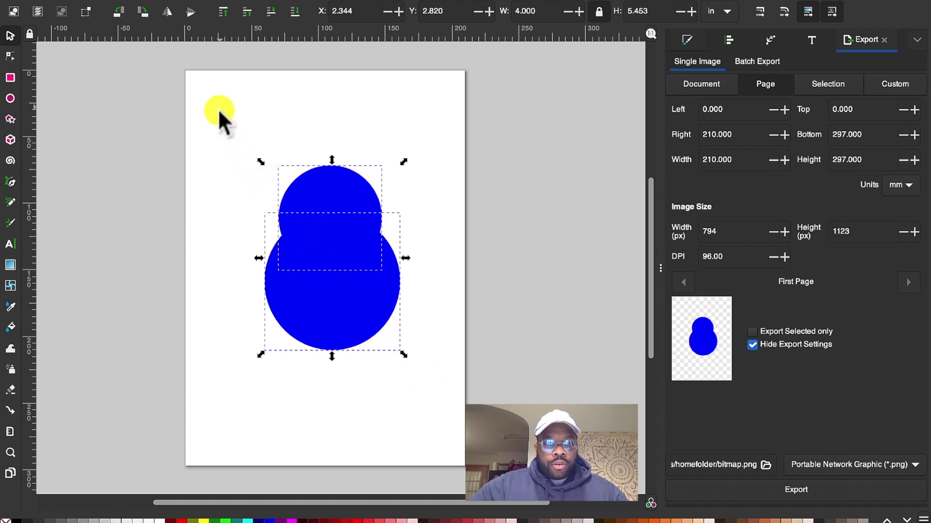
drag(229, 125, 450, 374)
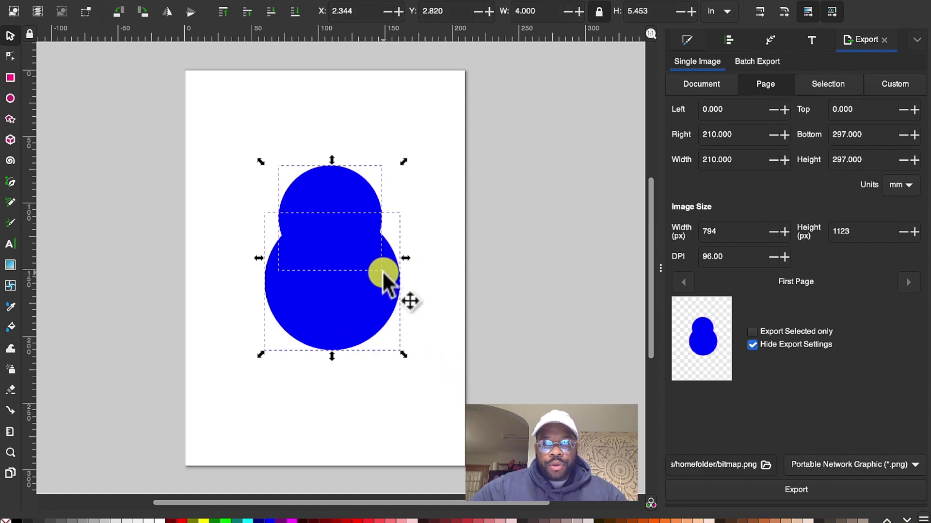
click(728, 42)
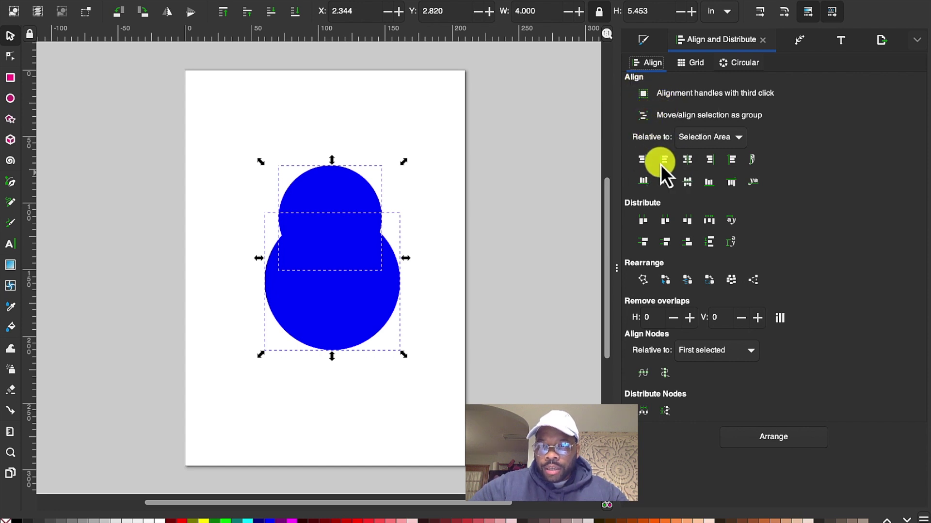
click(687, 161)
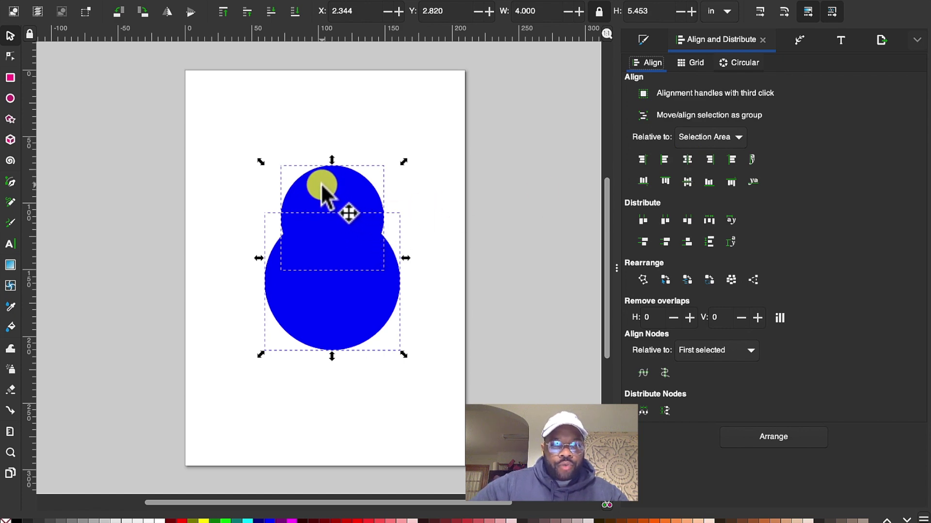
click(310, 91)
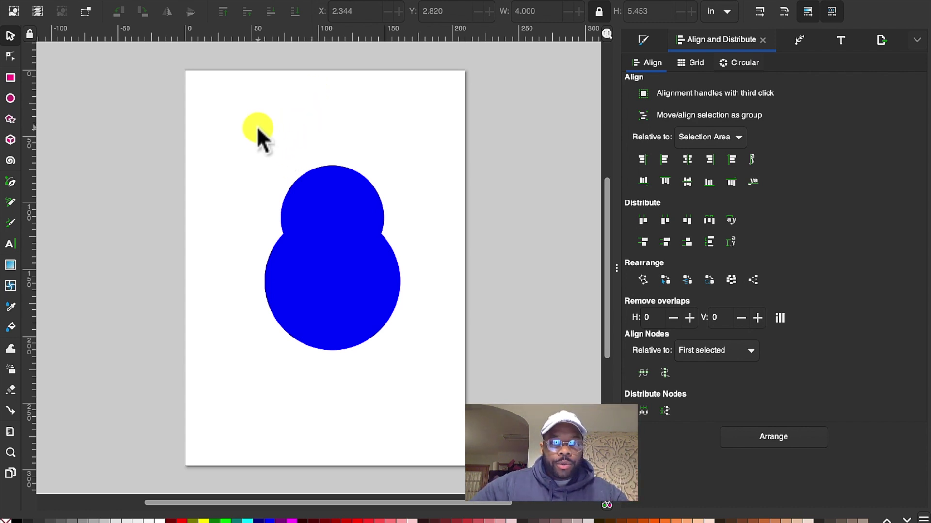
Merge the two overlapping circles into one shape with Union and shift it slightly up on the page.
drag(247, 120, 443, 380)
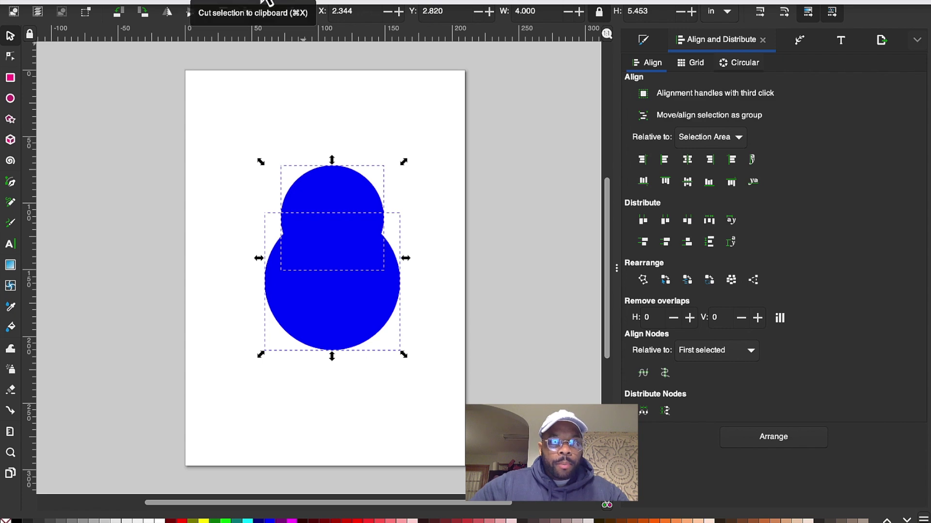
click(236, 1)
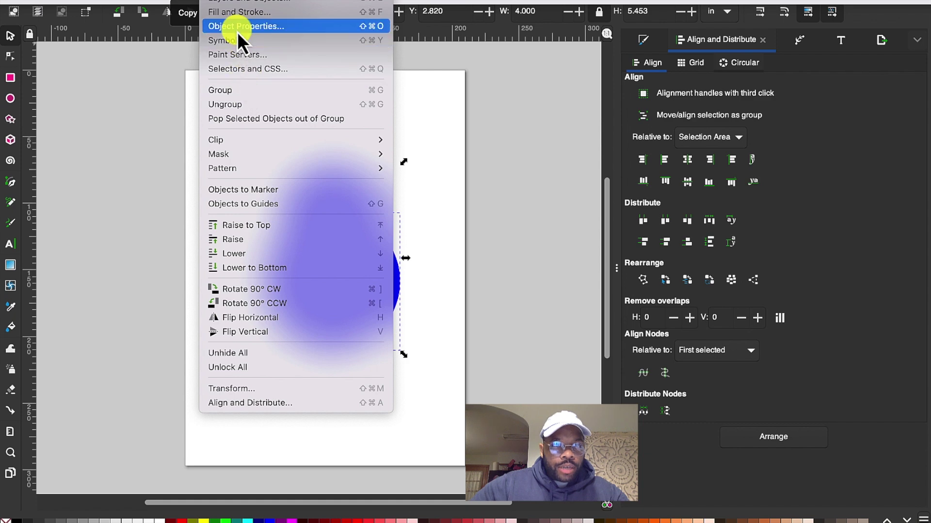
mouse_move(266, 1)
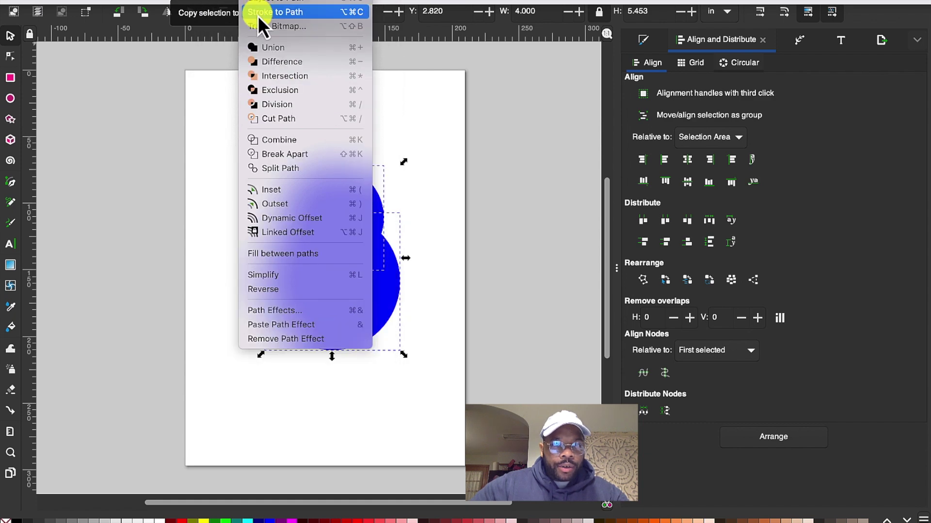
click(269, 47)
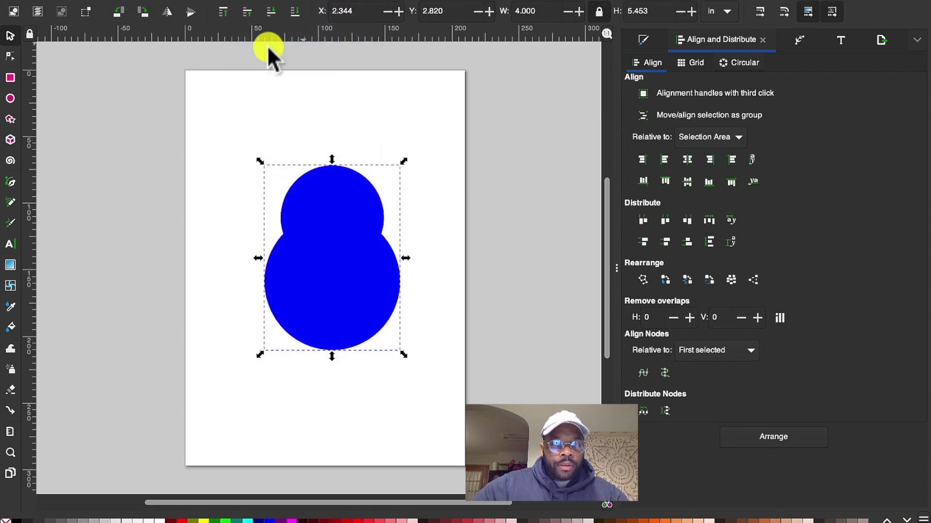
click(430, 198)
mouse_move(333, 204)
mouse_down()
mouse_move(370, 175)
mouse_move(279, 207)
mouse_move(285, 145)
mouse_move(337, 169)
mouse_move(333, 218)
mouse_move(333, 186)
mouse_move(328, 206)
mouse_up()
click(350, 141)
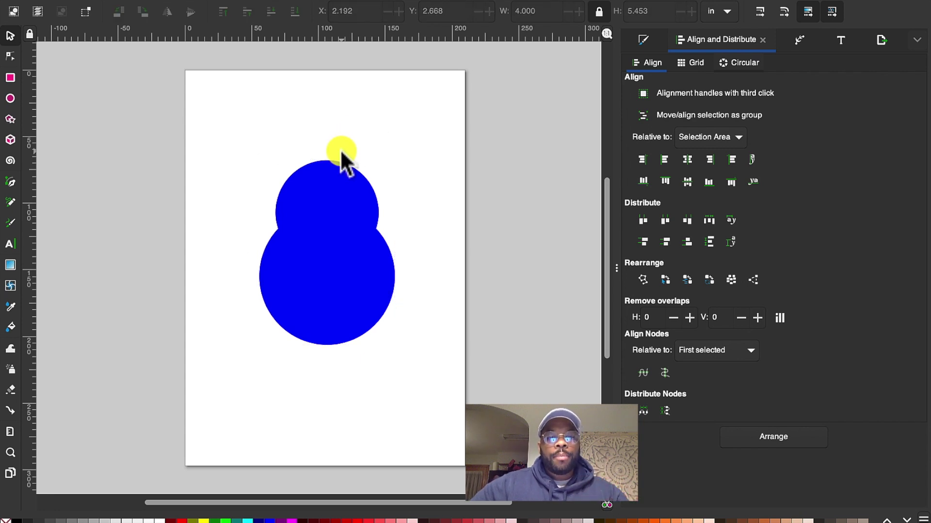
Duplicate the merged body shape twice, placing one copy on each side of the original.
click(328, 199)
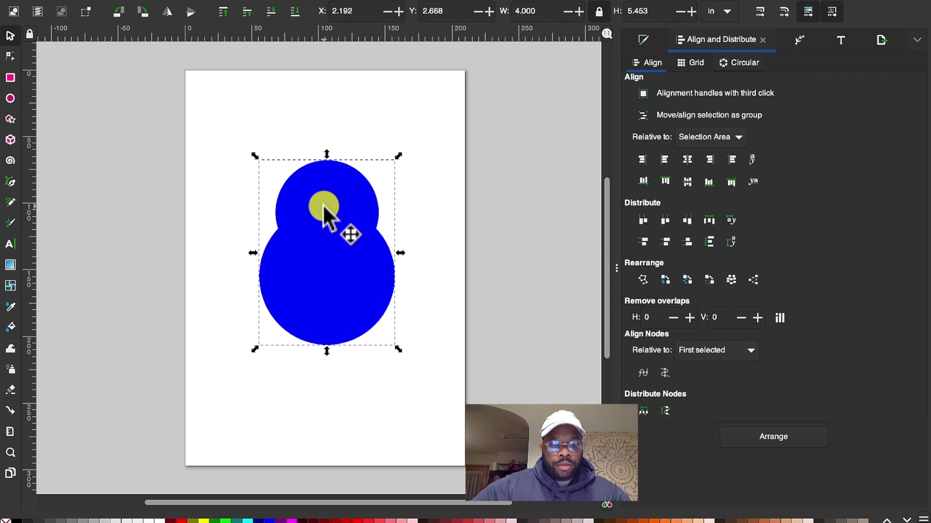
key(ctrl+d)
drag(305, 270, 454, 277)
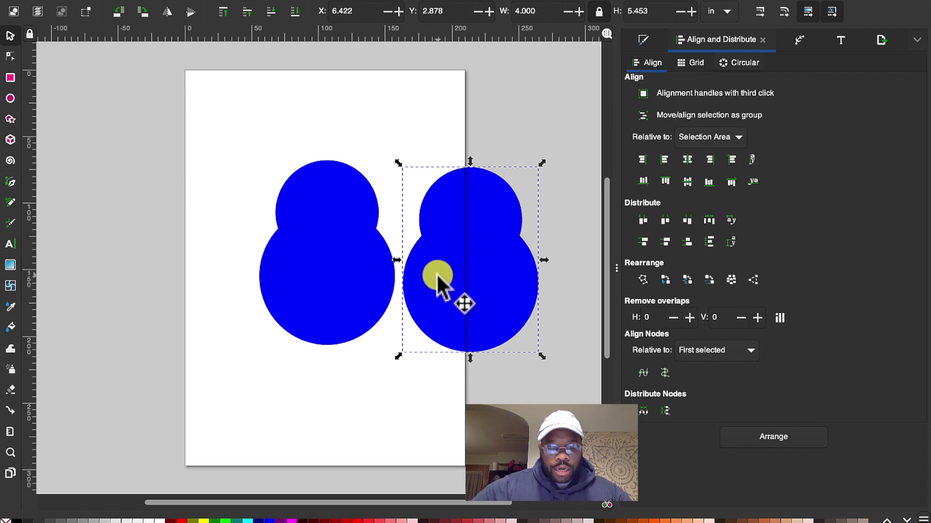
drag(373, 261, 165, 247)
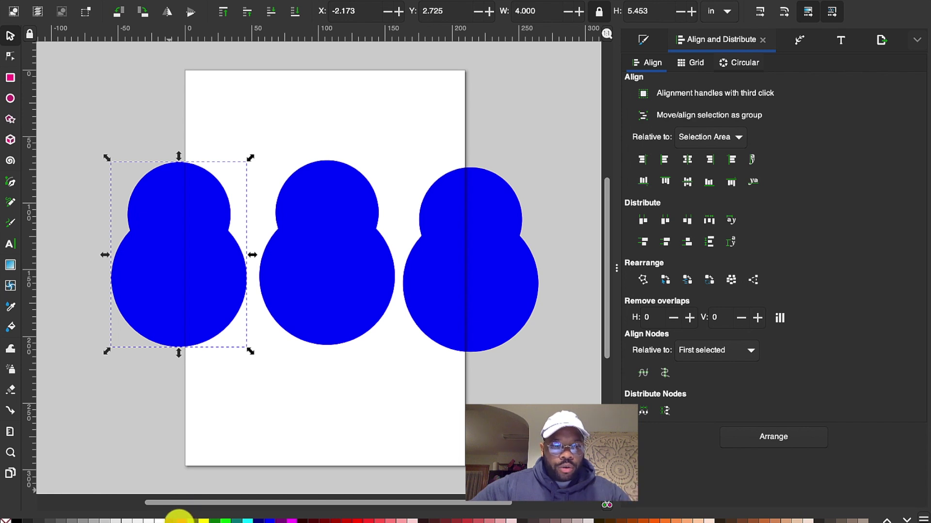
Fill the left body copy red, then place it over the right blue copy at about 3.83 in wide.
click(179, 518)
drag(170, 258, 466, 266)
drag(543, 159, 538, 166)
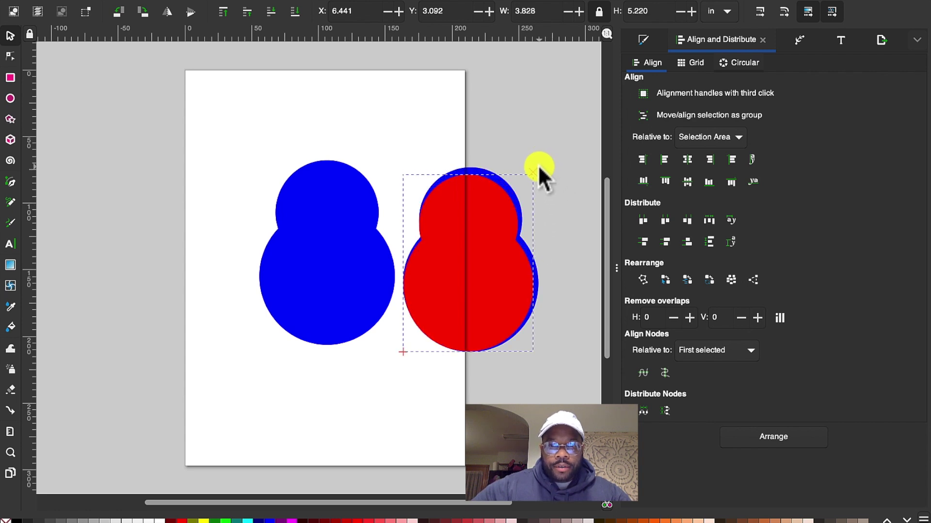
Shrink the red body to about 3.71 in wide and center it inside the blue one, leaving an even border.
drag(481, 228, 471, 244)
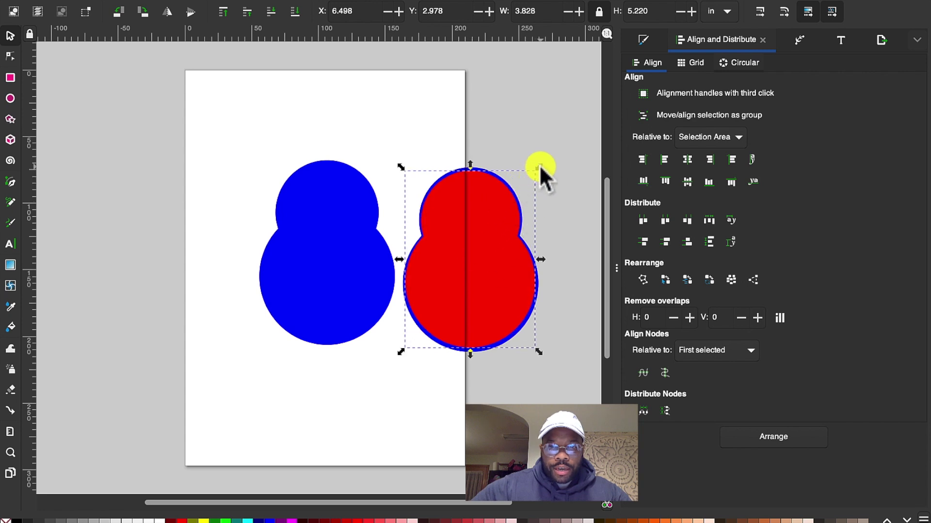
drag(537, 166, 535, 170)
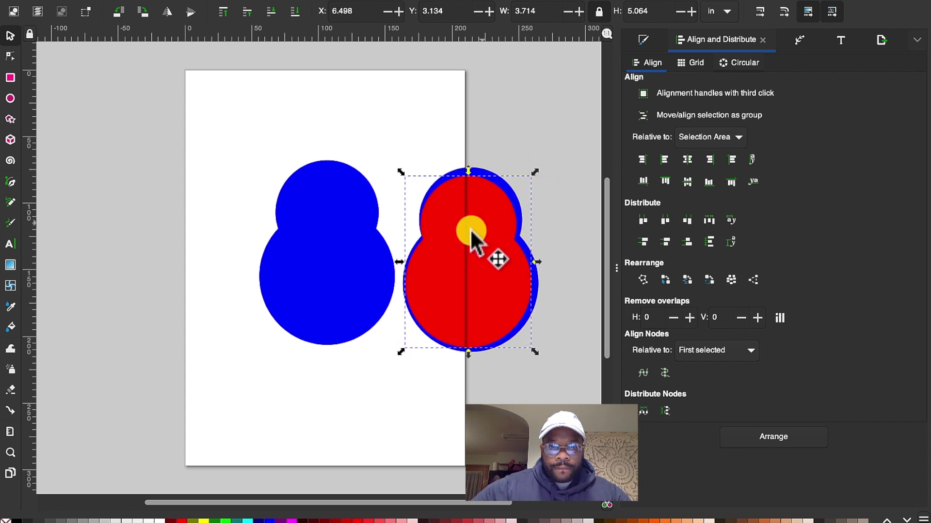
drag(461, 249, 461, 249)
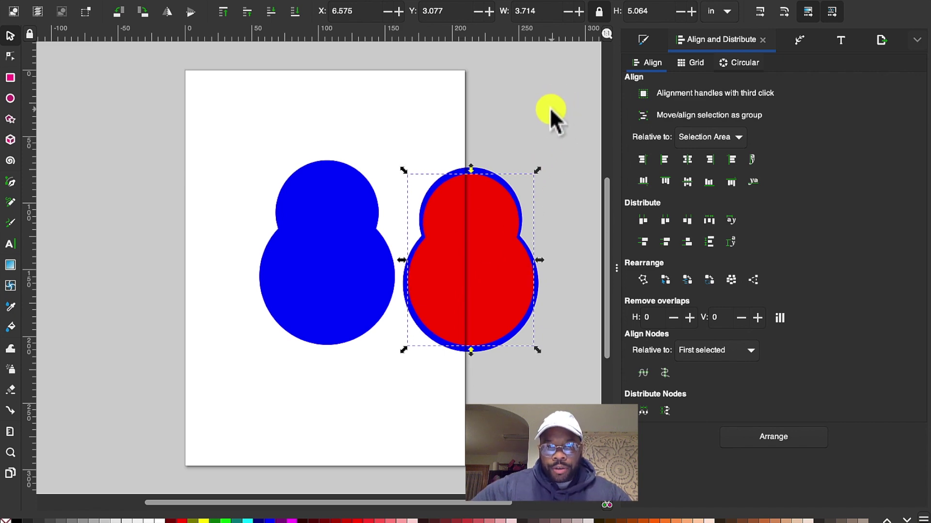
Move the single blue body out of the way and subtract the red body from the blue one beneath it with Difference.
drag(333, 266, 222, 180)
drag(382, 111, 579, 401)
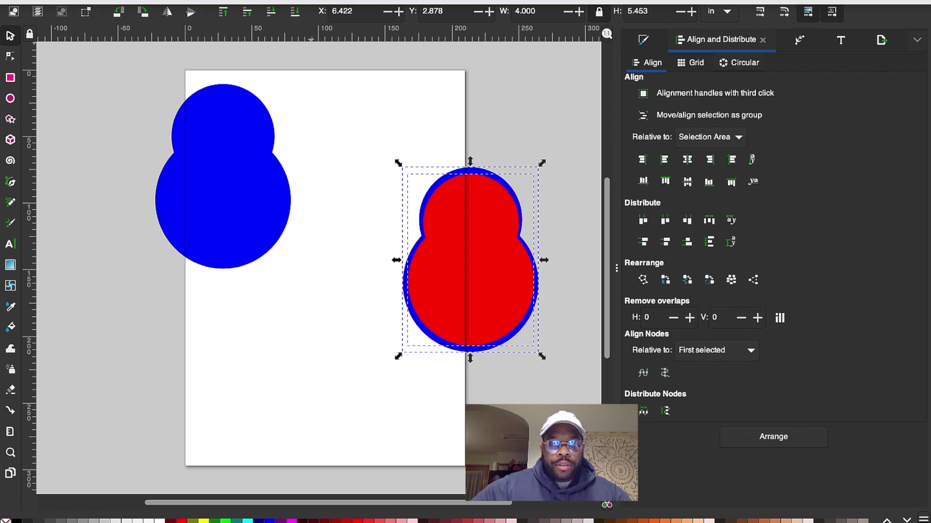
click(254, 4)
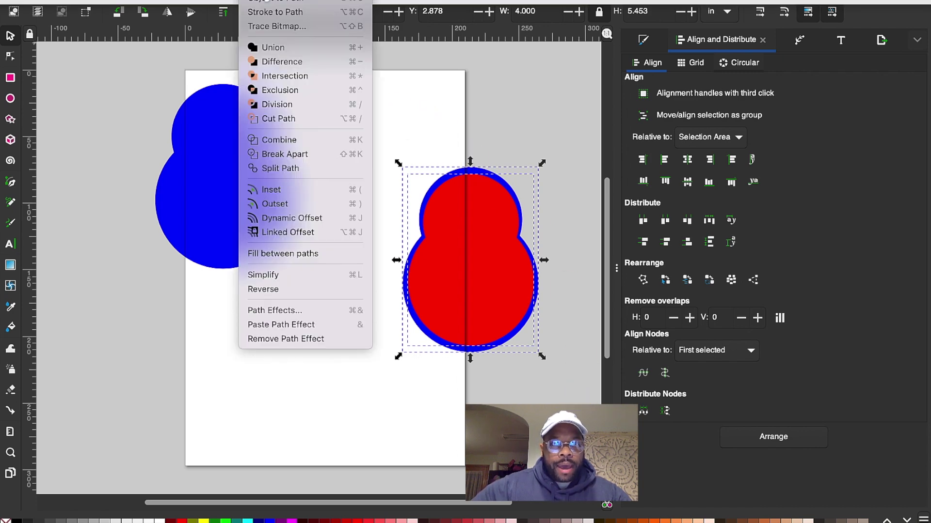
click(277, 62)
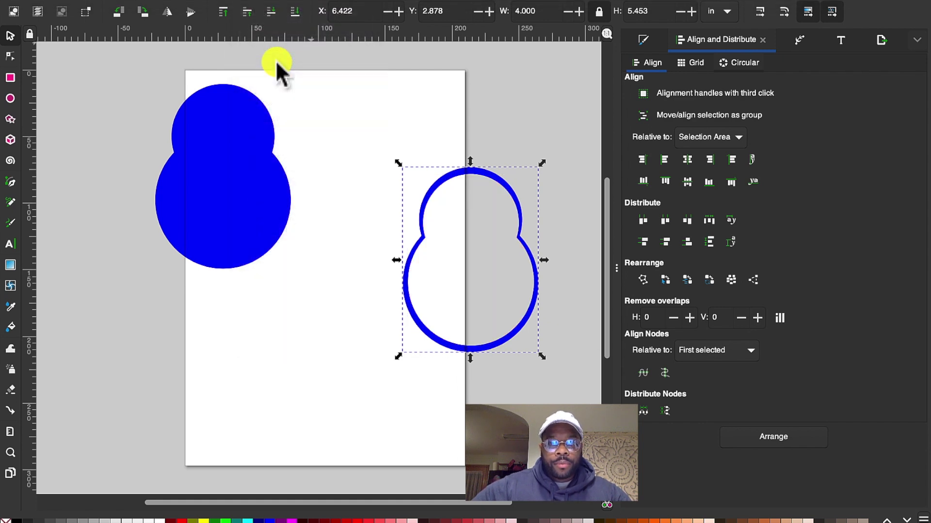
Move the solid blue body further onto the page and raise the outline ring beside it.
click(374, 103)
drag(223, 173, 285, 222)
drag(468, 175, 455, 141)
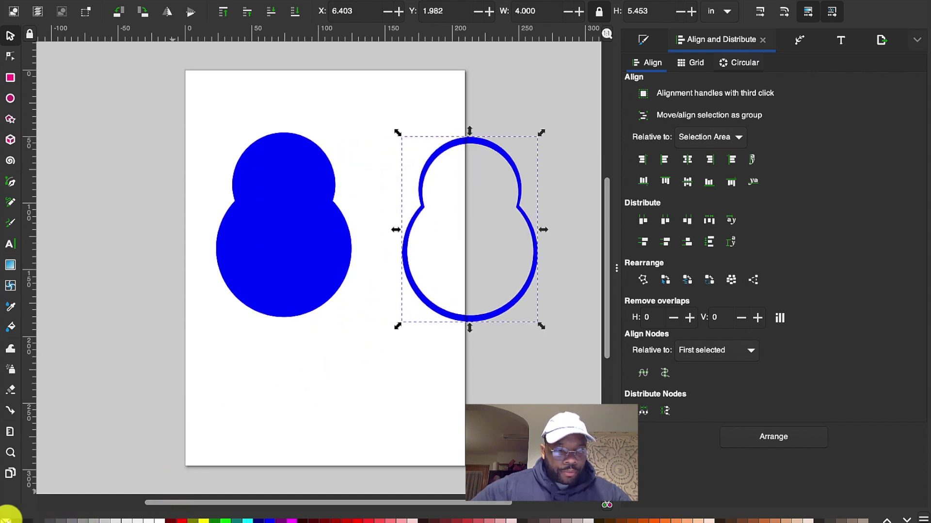
Color the outline ring black, try it over the solid blue body, and move it back beside the body.
shift+click(14, 519)
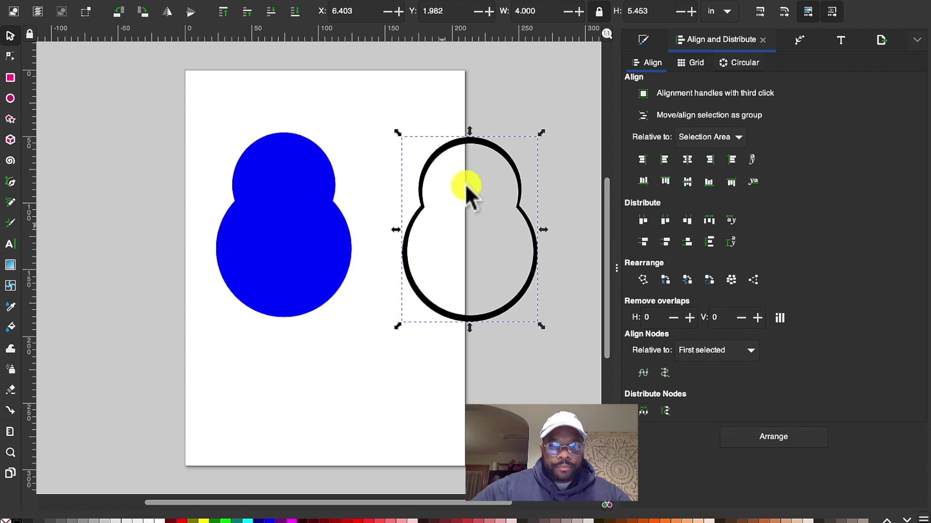
drag(492, 145, 297, 141)
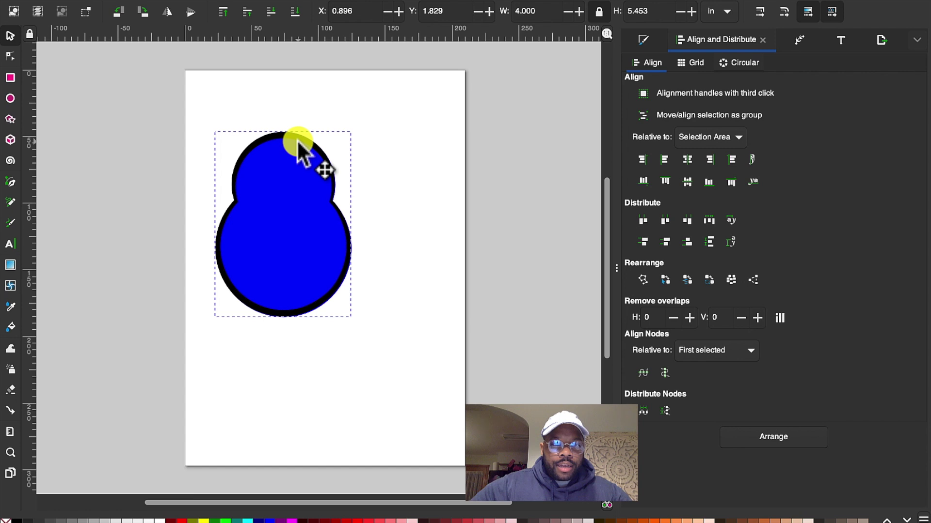
drag(297, 142, 484, 130)
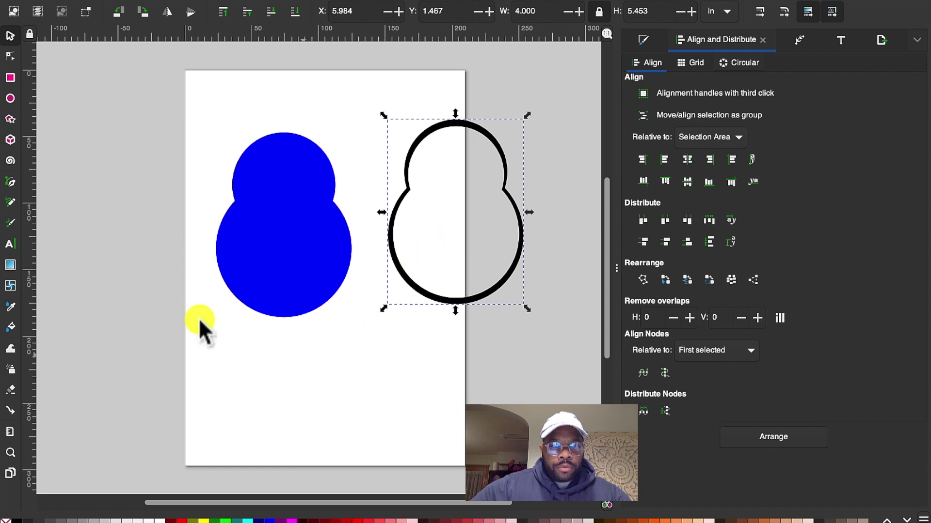
Add a text line with the first name below the blue body and enlarge it to about 5.51 in wide.
click(10, 246)
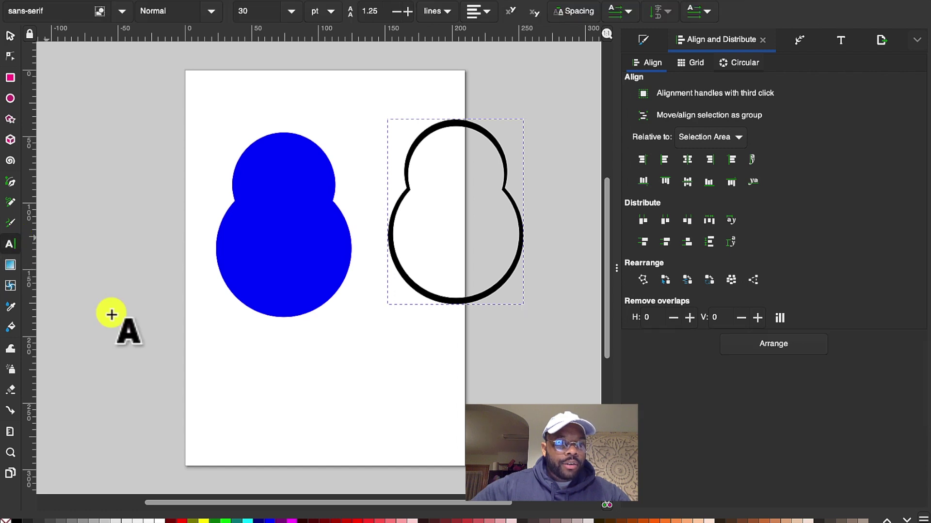
click(279, 403)
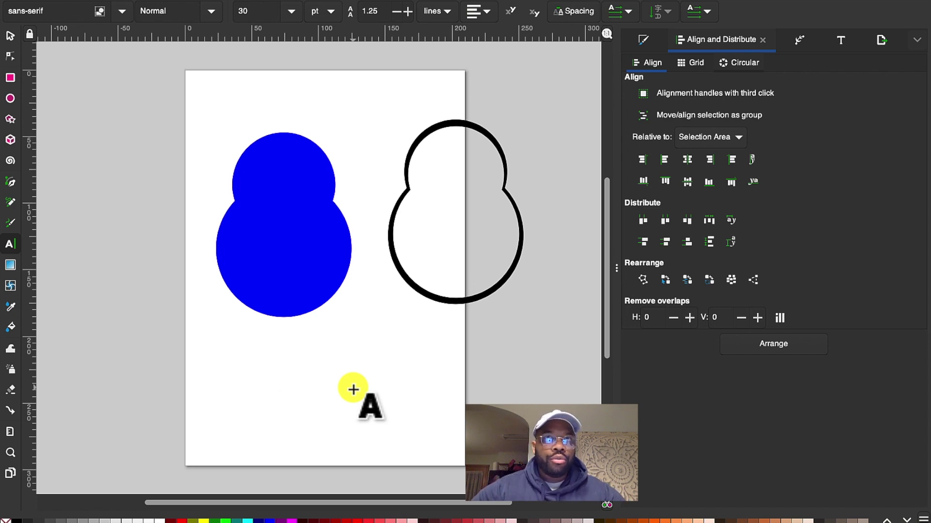
text(Donald)
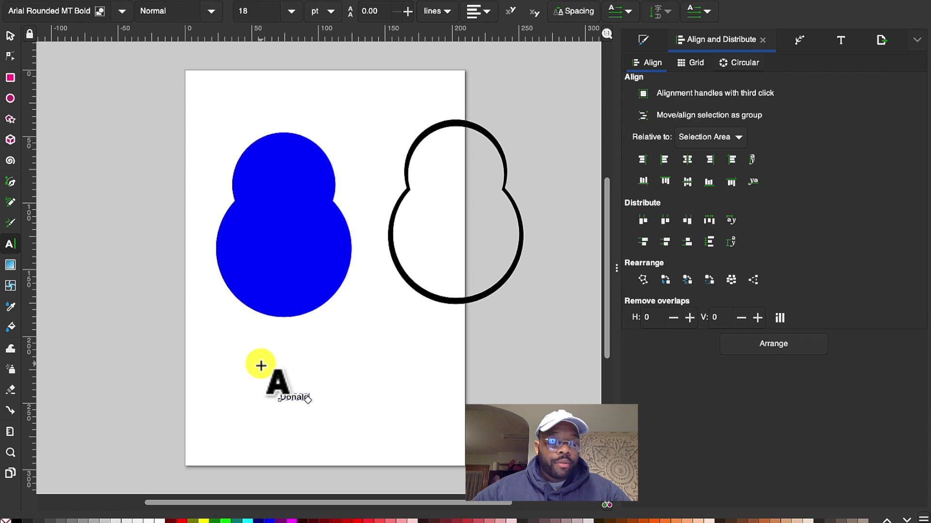
click(10, 36)
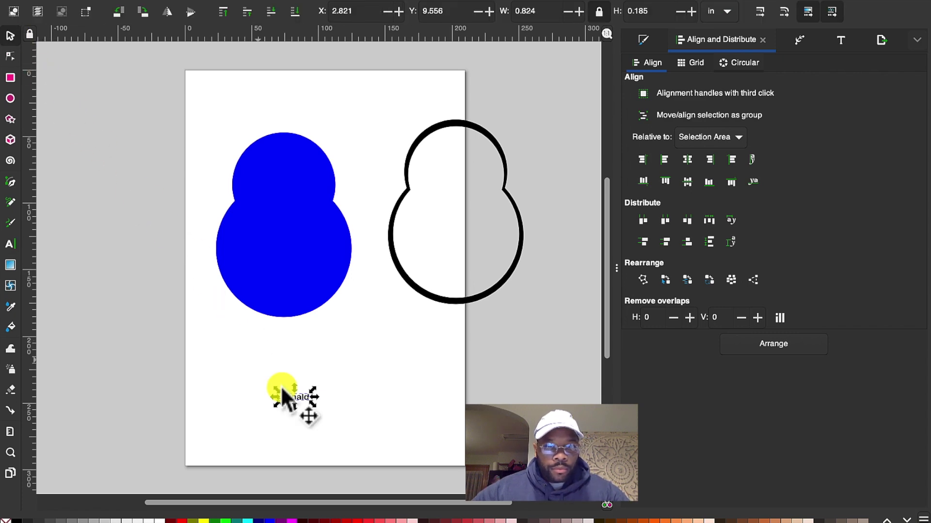
drag(310, 405, 461, 481)
drag(415, 426, 362, 404)
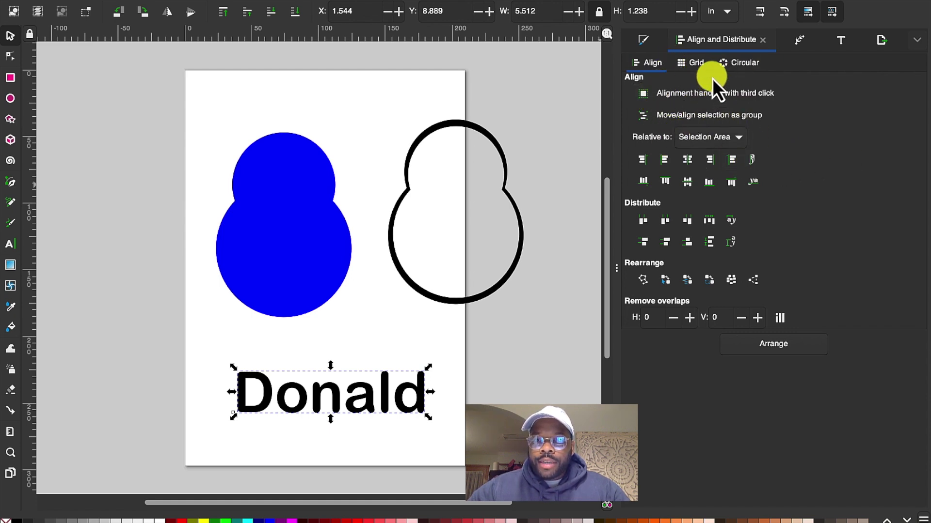
Change the name text's font family to Asthenia.
click(844, 42)
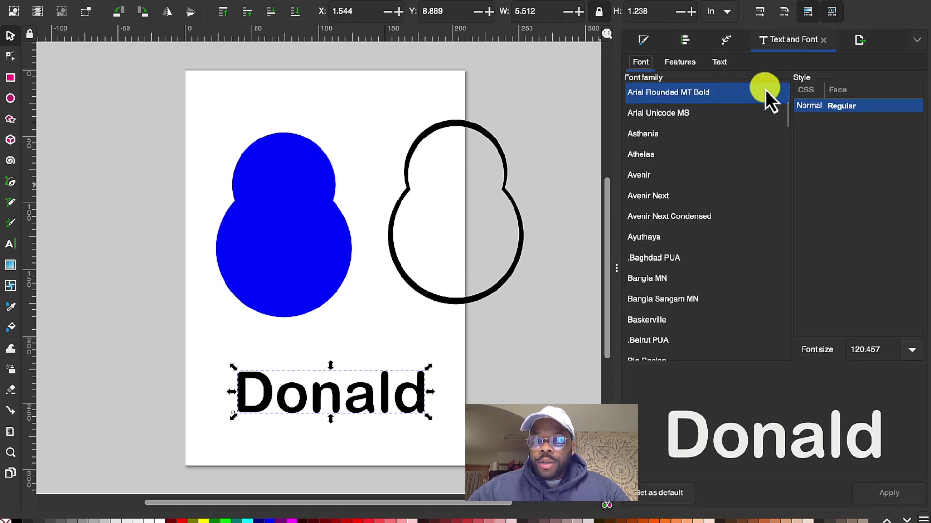
click(667, 115)
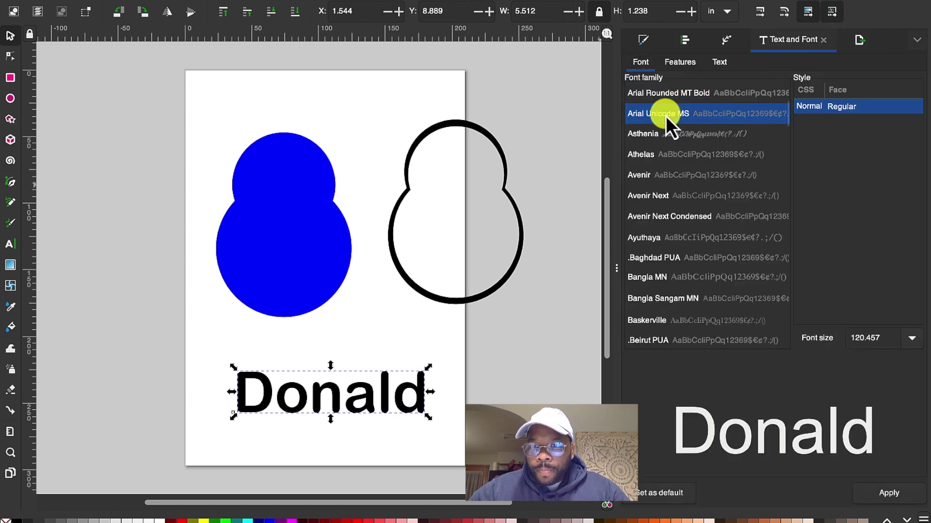
click(652, 136)
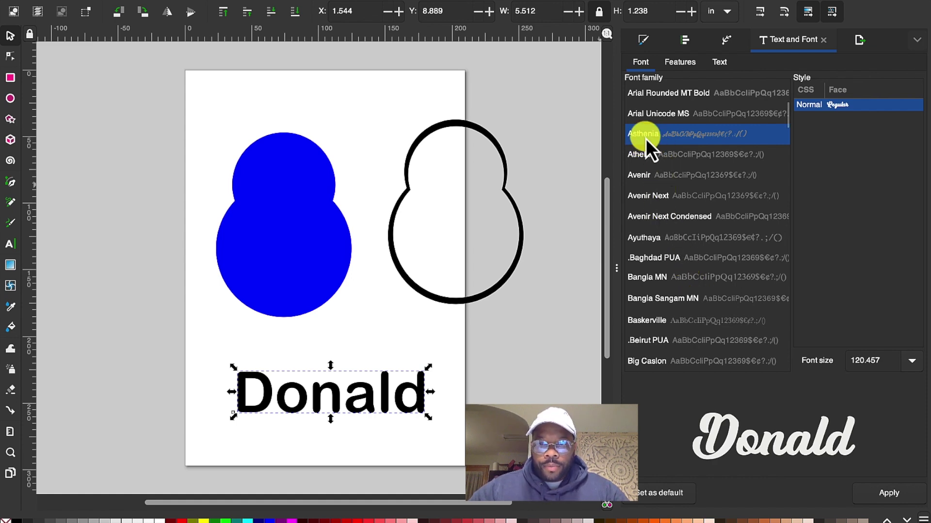
click(873, 495)
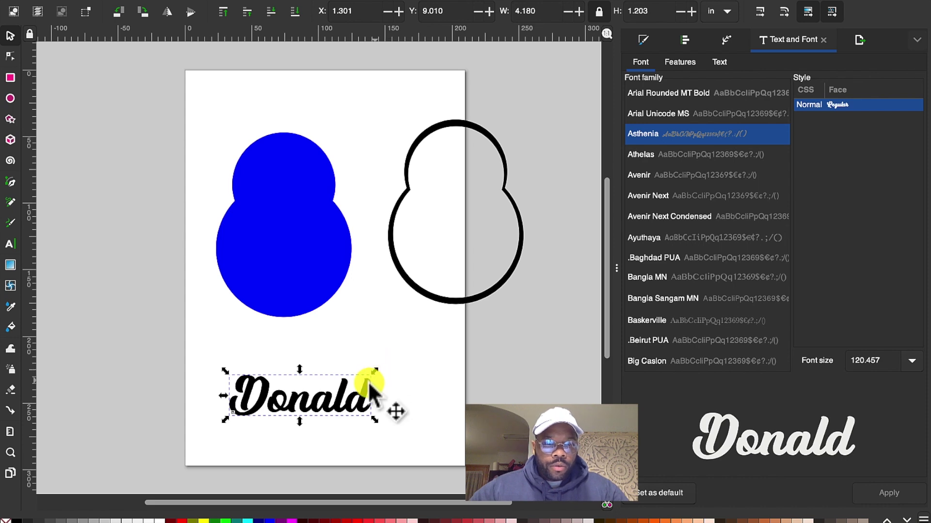
Convert the name text to paths with Object to Path.
click(260, 365)
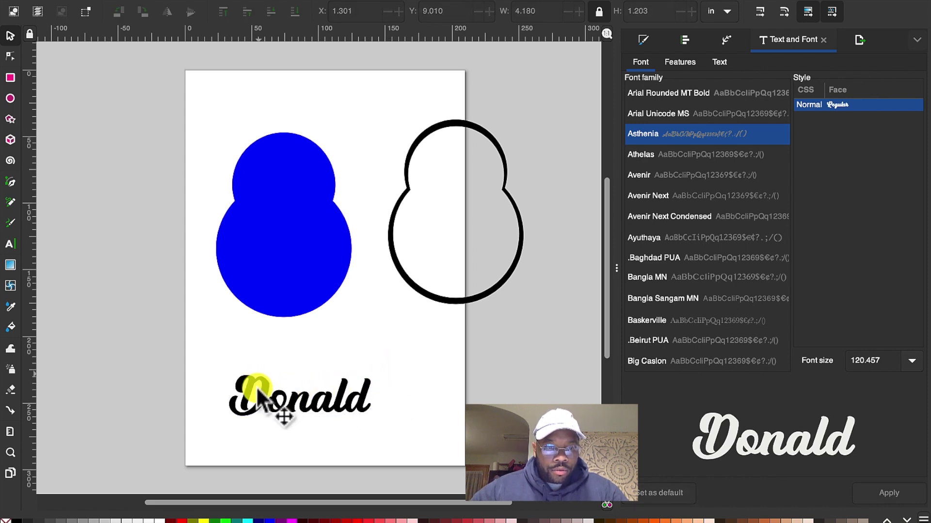
click(263, 395)
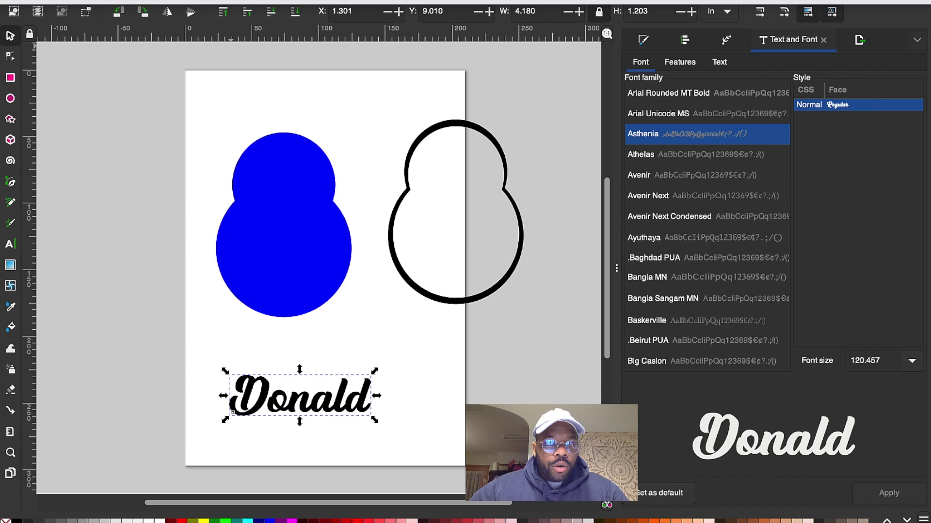
click(231, 1)
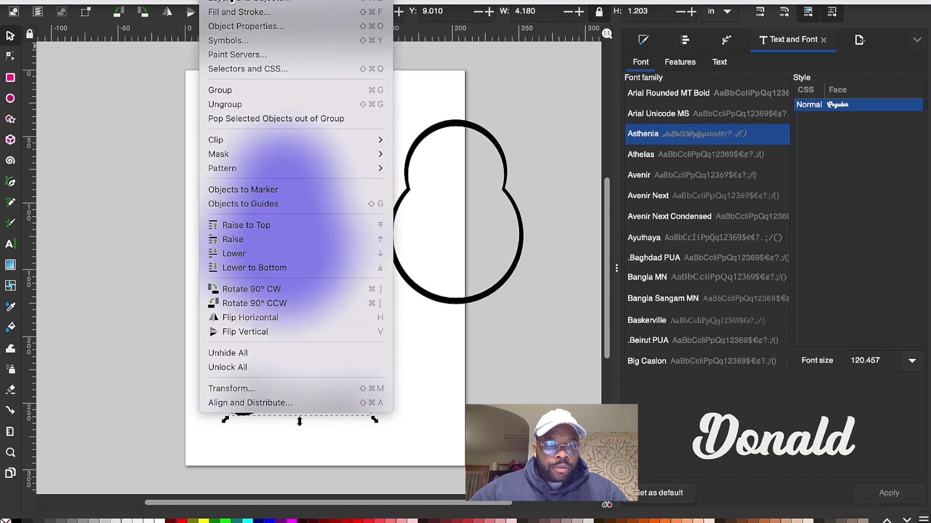
mouse_move(255, 1)
click(266, 2)
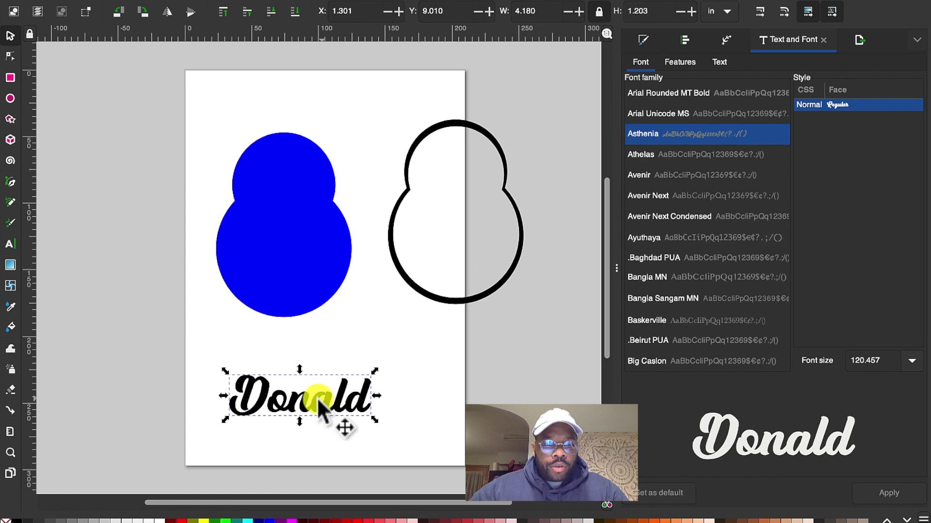
Reselect the converted name to check whether its letters are selected together.
click(266, 393)
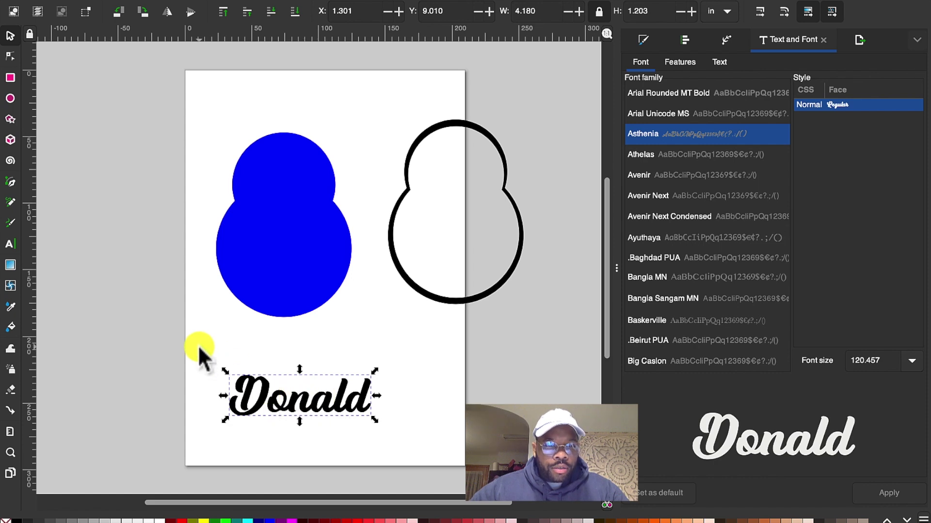
click(199, 352)
click(264, 398)
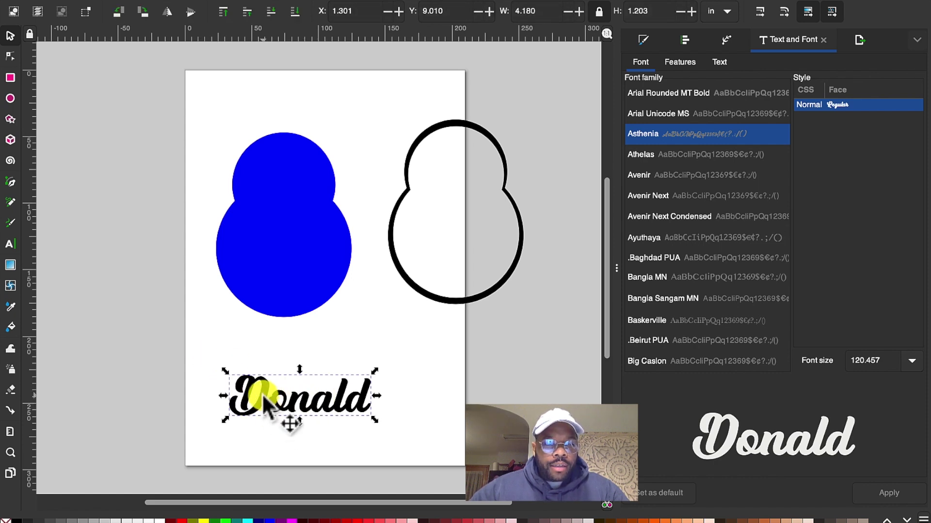
click(214, 341)
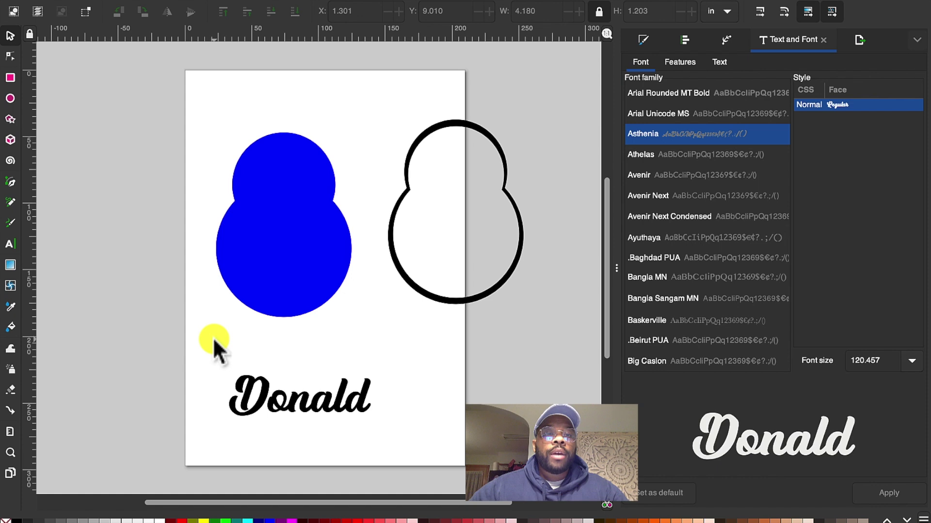
Ungroup the converted name into separate letter shapes.
click(265, 397)
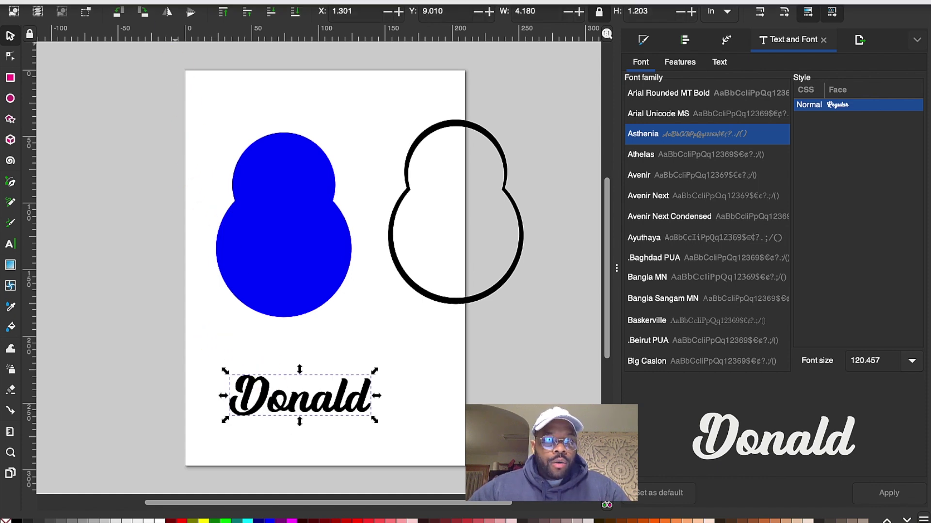
click(222, 1)
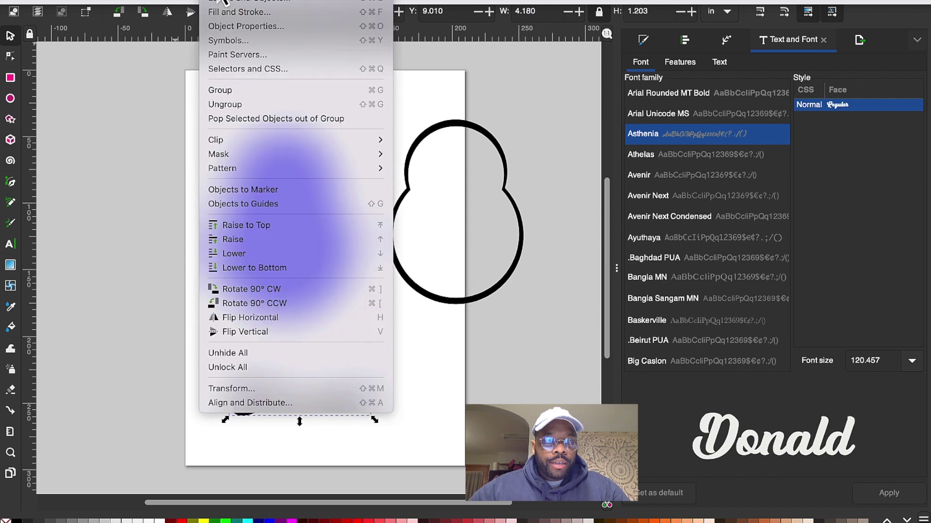
mouse_move(270, 1)
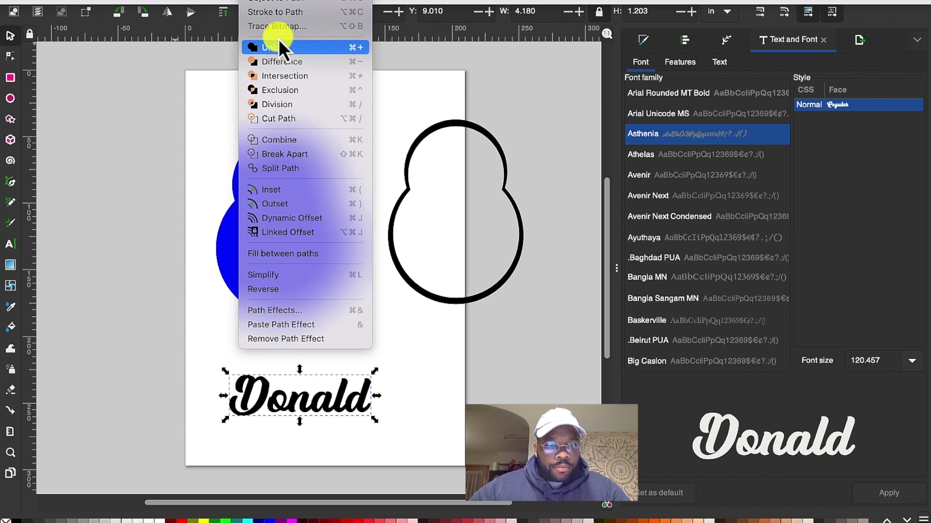
mouse_move(222, 1)
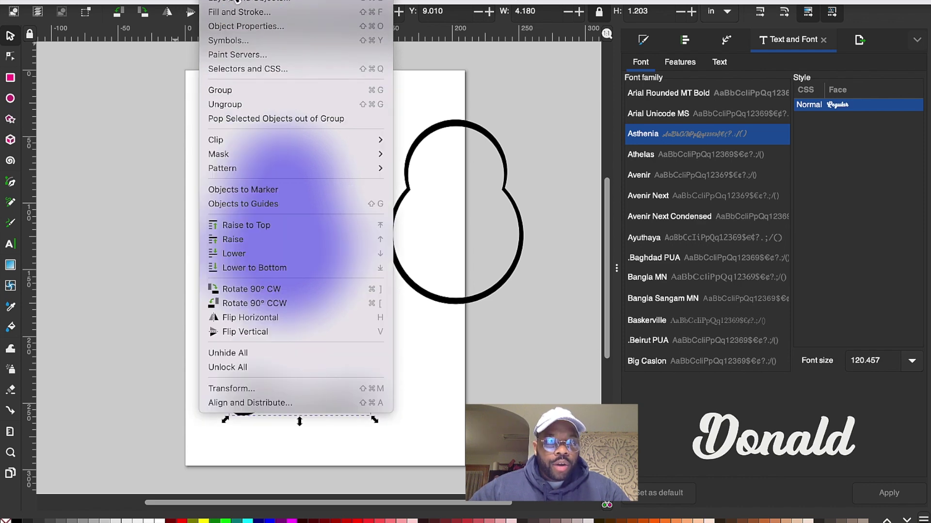
click(227, 108)
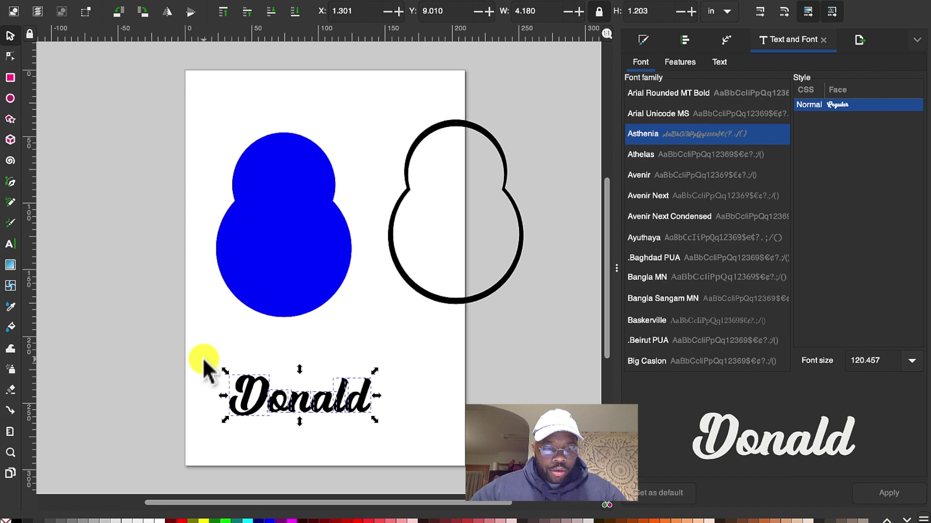
Select individual letters of the name to check that they are separate, and clear the selection.
click(257, 397)
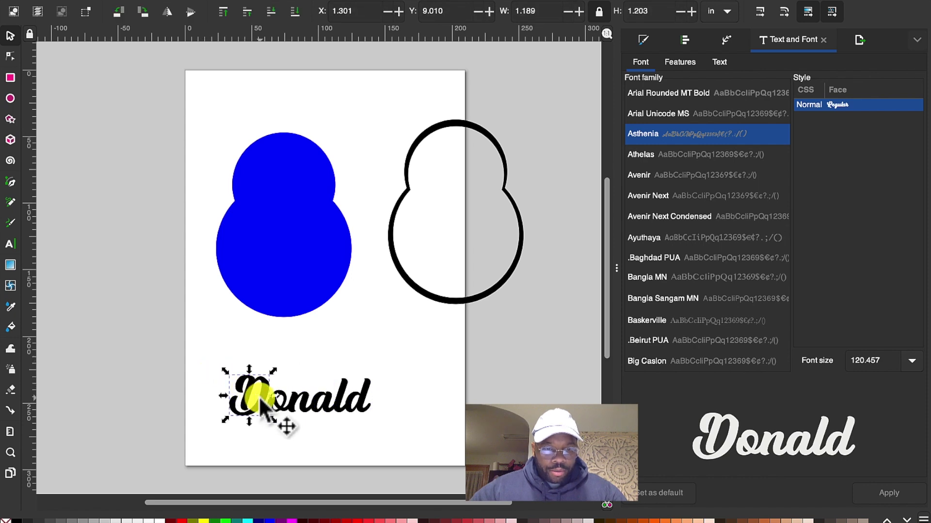
click(317, 400)
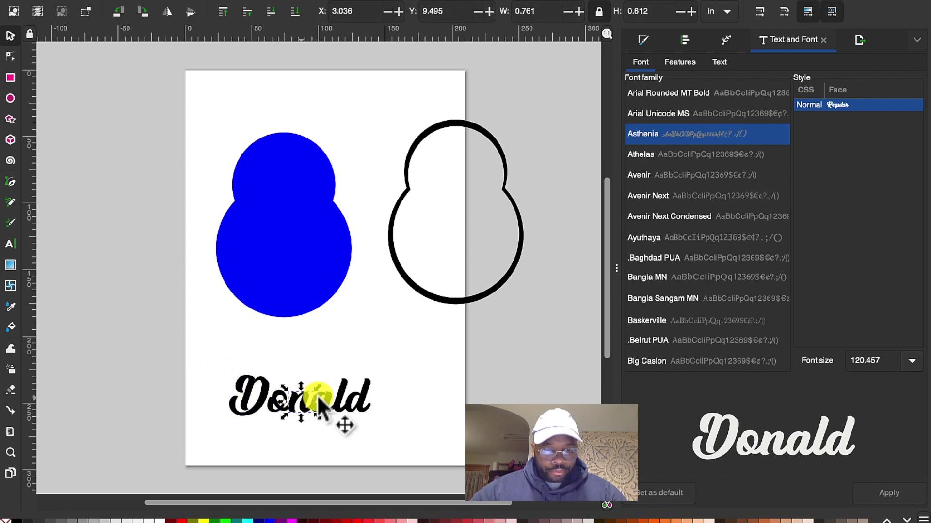
click(399, 394)
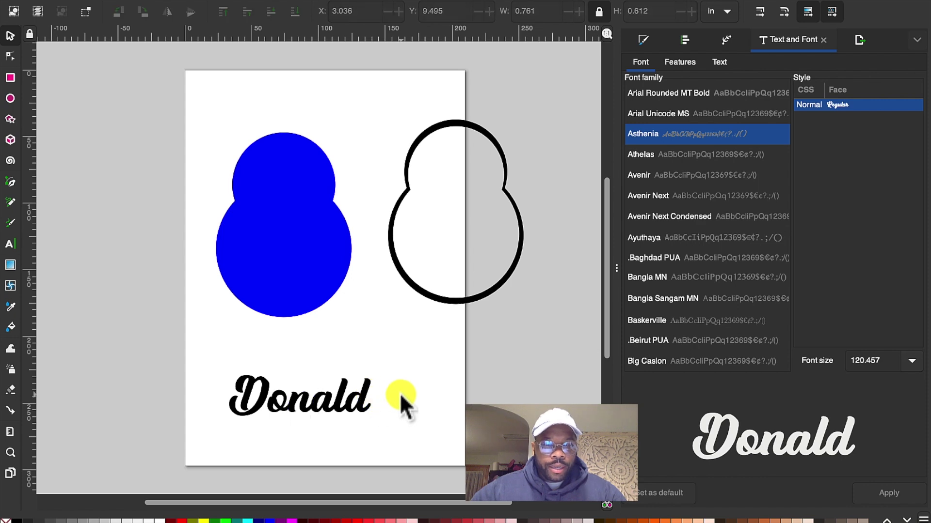
Nudge the first letter of the name to X 1.405 in so that it overlaps the second letter.
click(246, 399)
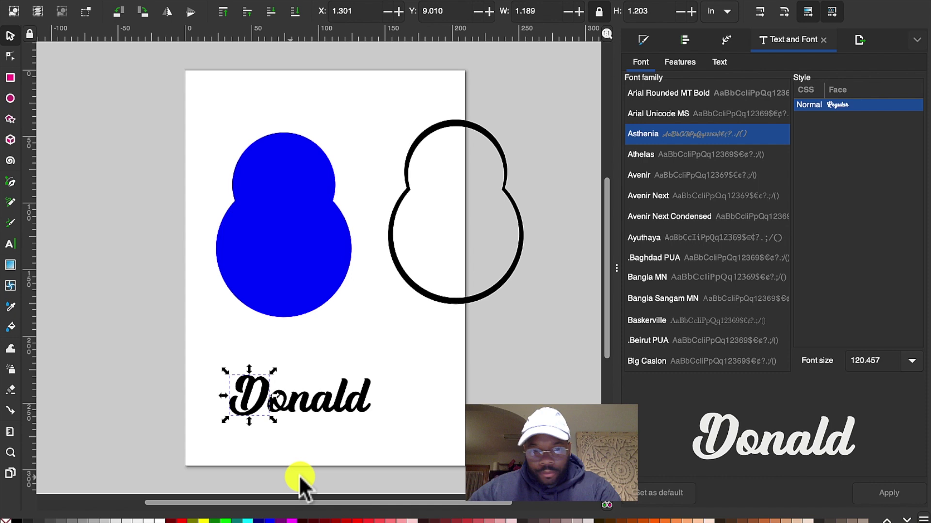
click(284, 430)
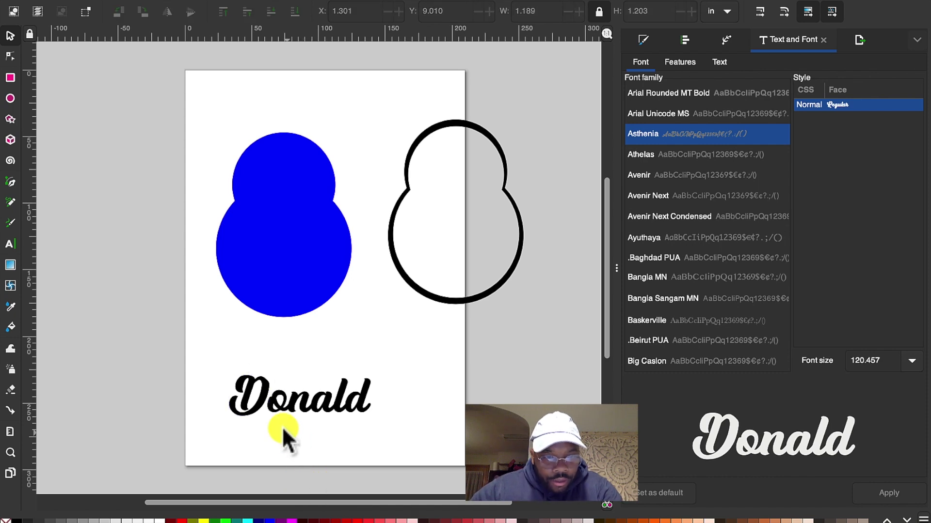
click(266, 405)
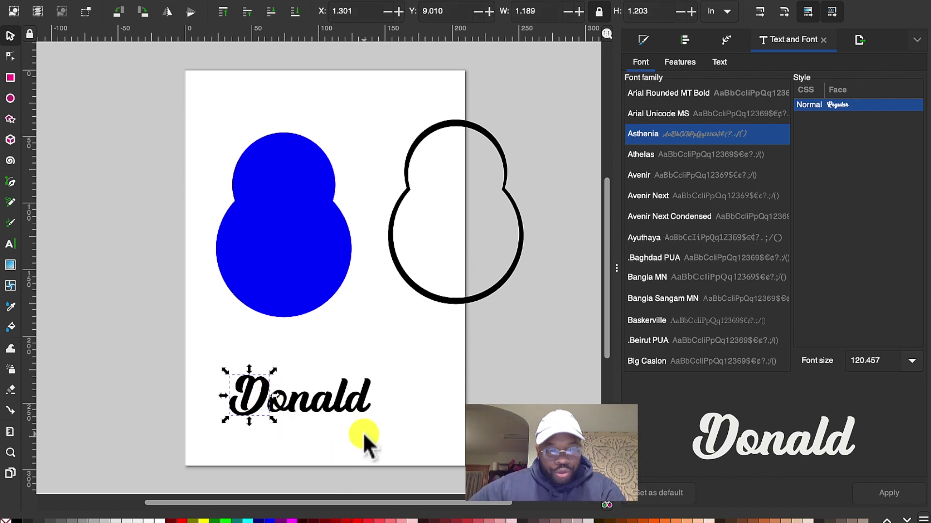
key(Right)
key(Right)
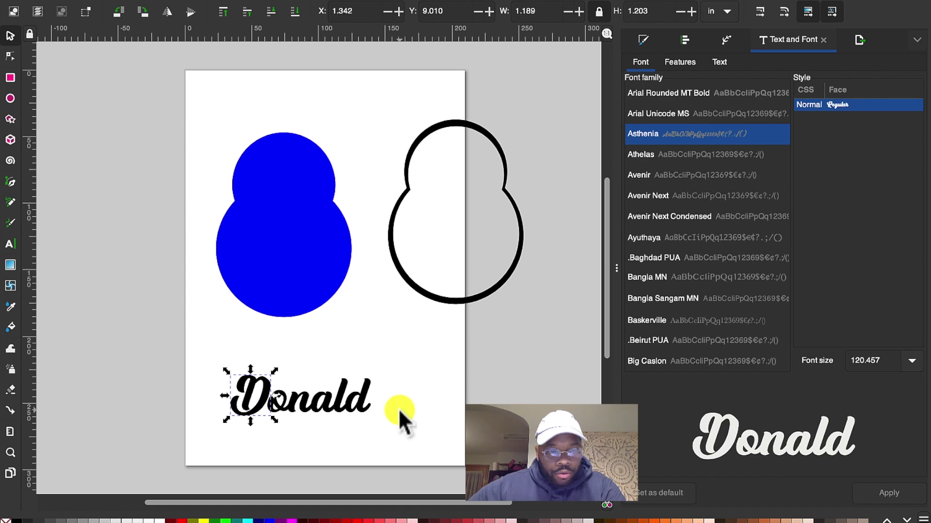
key(Right)
key(Right)
key(Right)
click(408, 405)
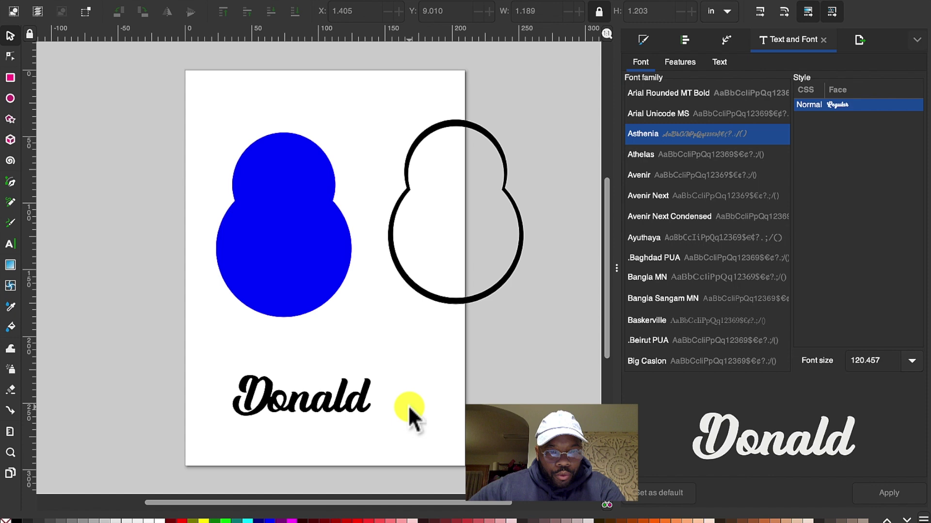
Merge all the letters of the name into one shape with Union.
drag(215, 354, 409, 453)
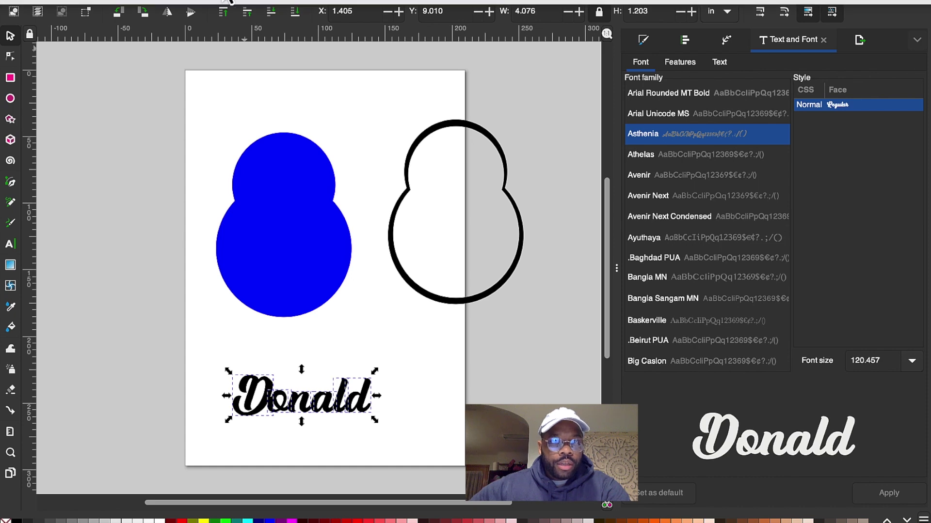
click(261, 1)
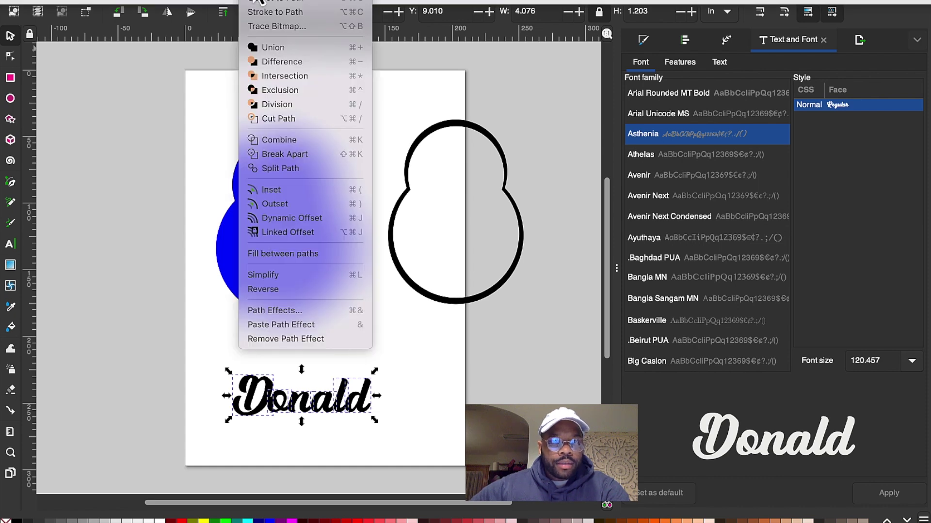
click(276, 48)
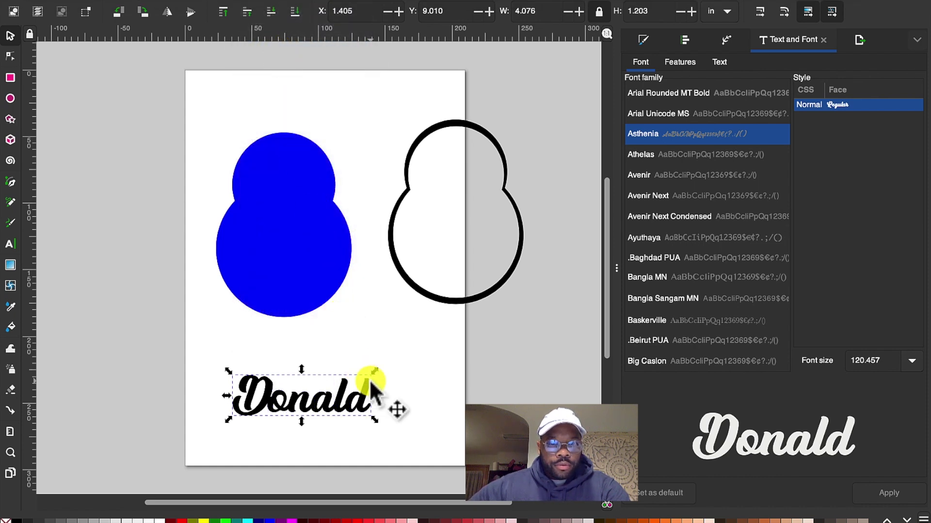
click(439, 386)
Move the name onto the lower circle of the black outline and scale it to about 3.76 in wide so both ends overlap the outline.
drag(261, 399, 415, 245)
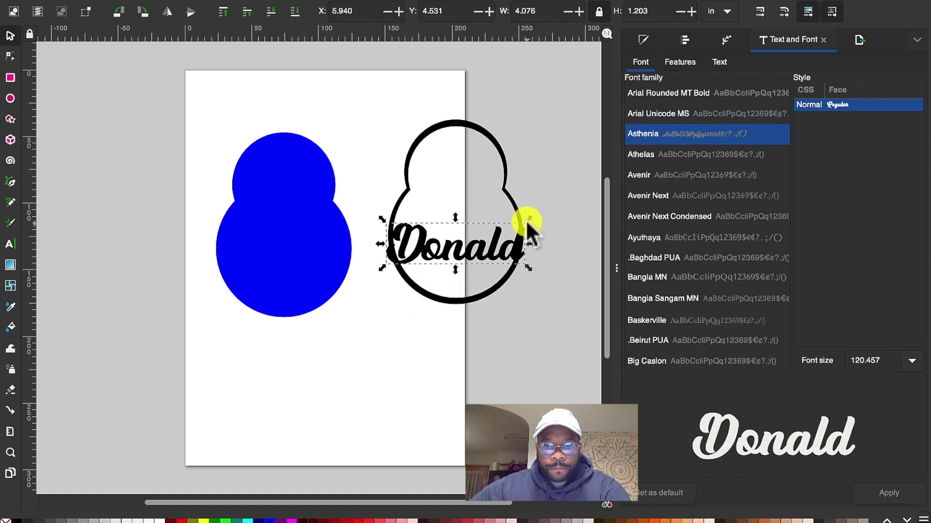
drag(528, 217, 526, 224)
click(452, 250)
drag(452, 250, 462, 257)
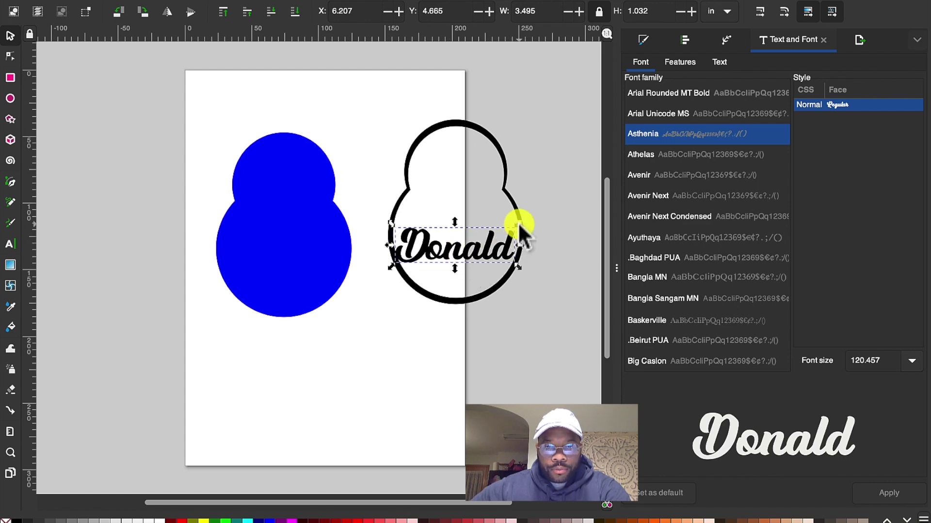
drag(520, 223, 525, 214)
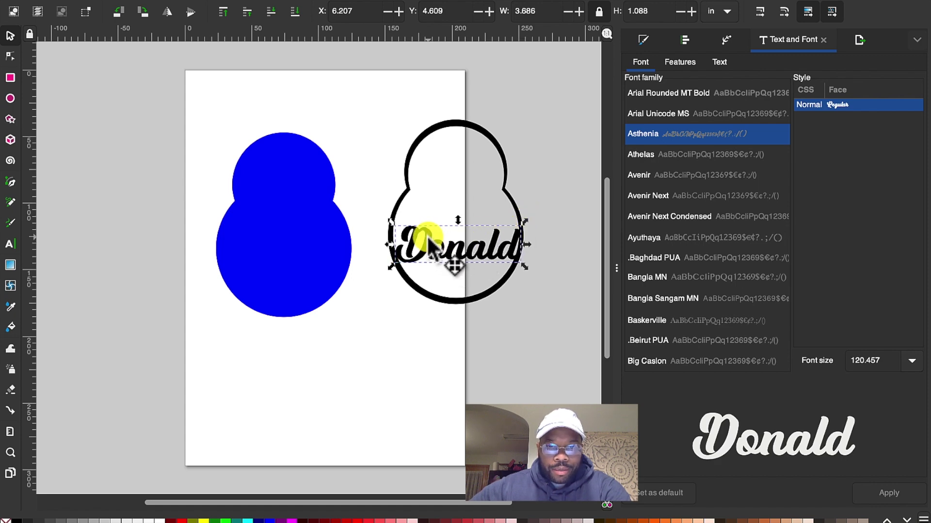
drag(426, 238, 423, 237)
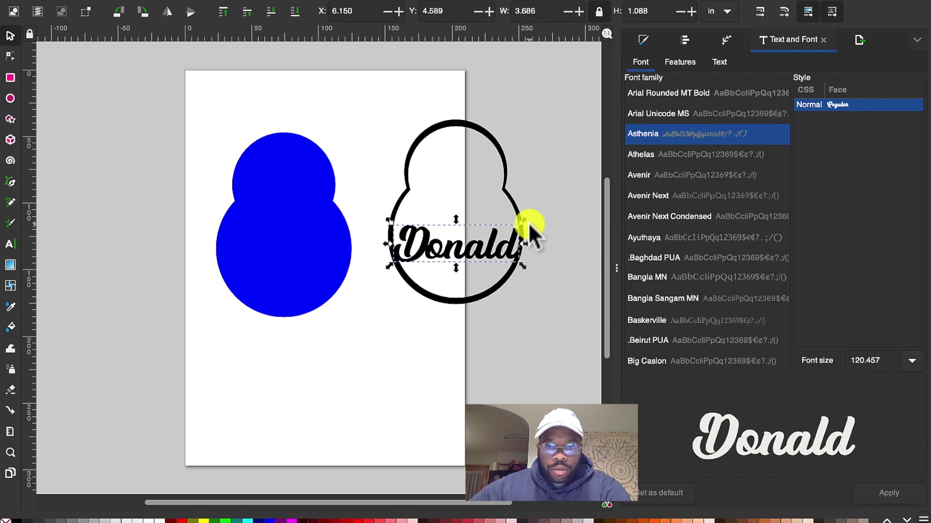
drag(524, 220, 526, 215)
click(525, 312)
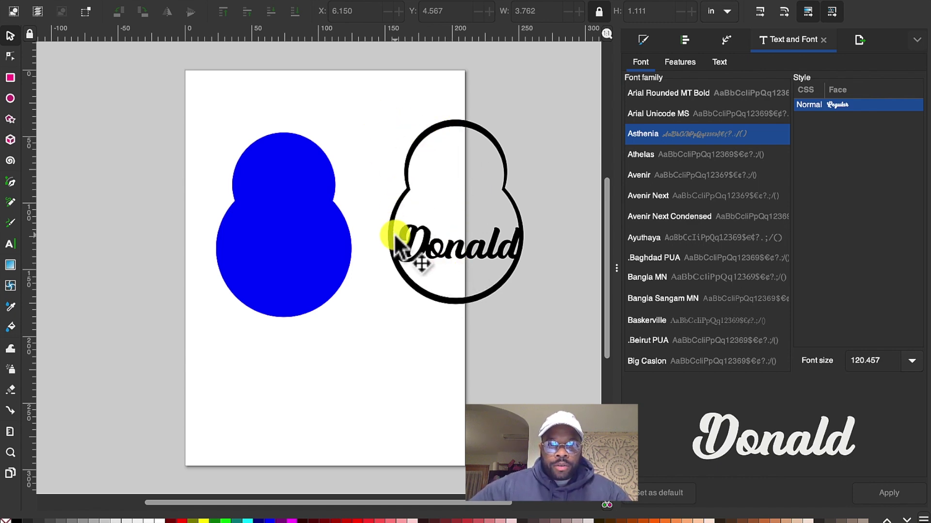
Merge the name and the black outline into one shape with Union.
click(418, 236)
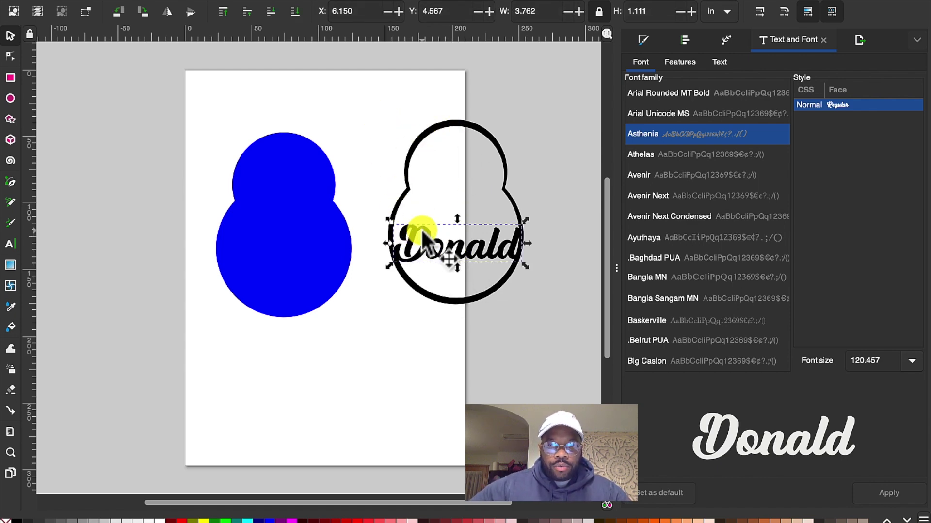
click(423, 134)
click(377, 159)
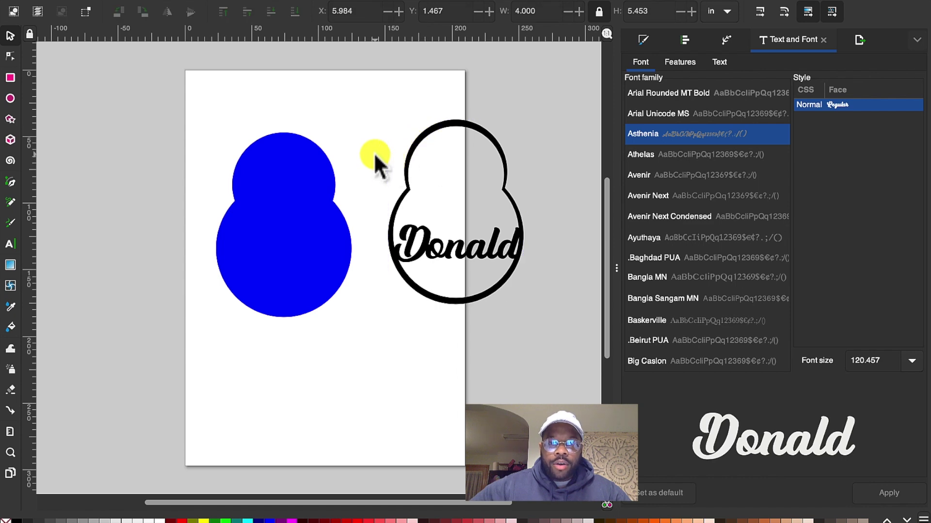
drag(366, 92, 560, 353)
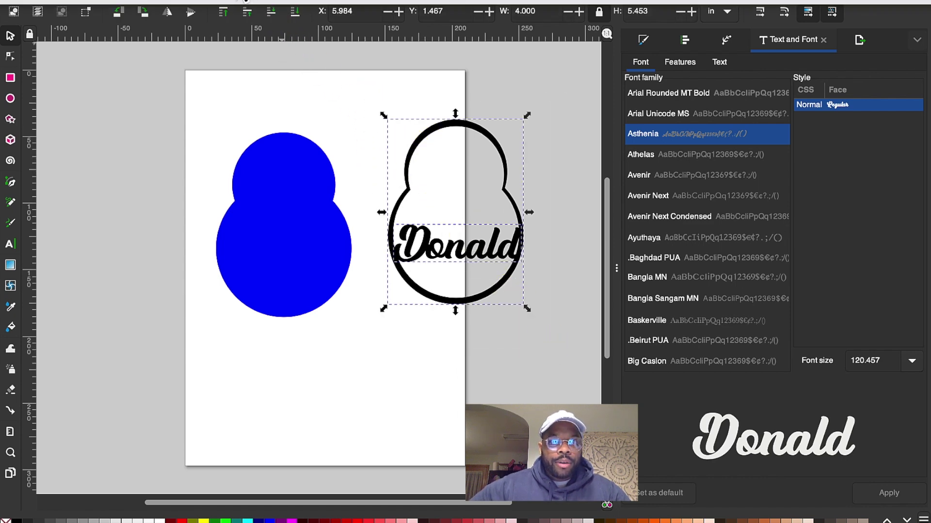
click(253, 6)
click(289, 52)
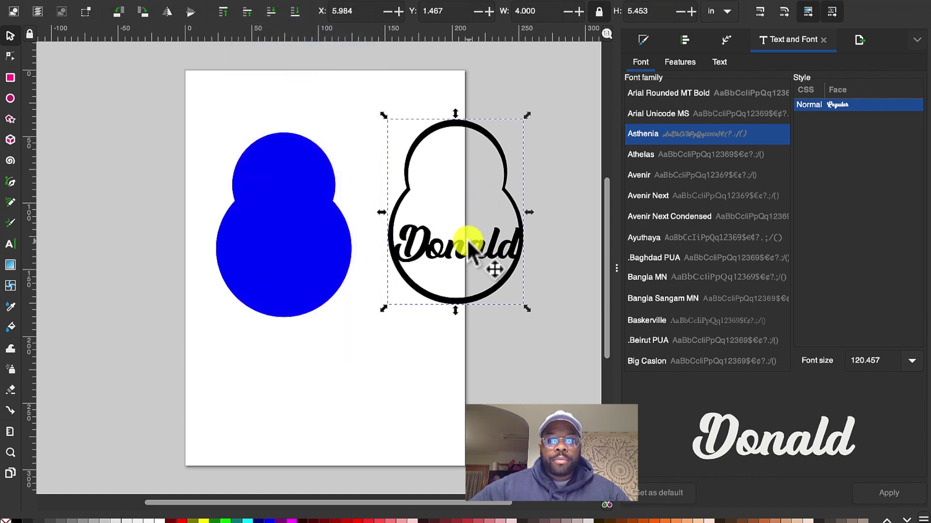
Place the merged outline and name over the blue body, at X 0.896 in and Y 1.849 in.
drag(432, 253, 284, 261)
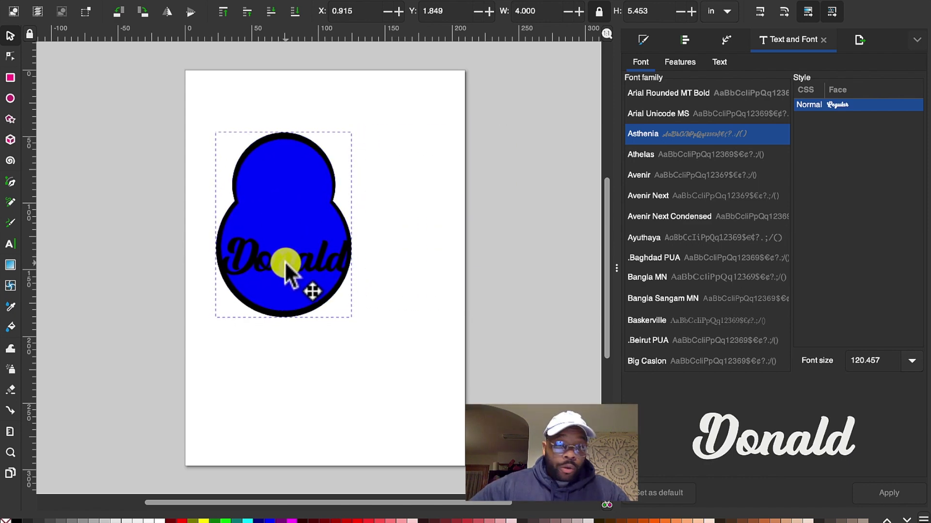
mouse_move(285, 263)
mouse_down()
mouse_move(287, 273)
mouse_move(284, 260)
mouse_up()
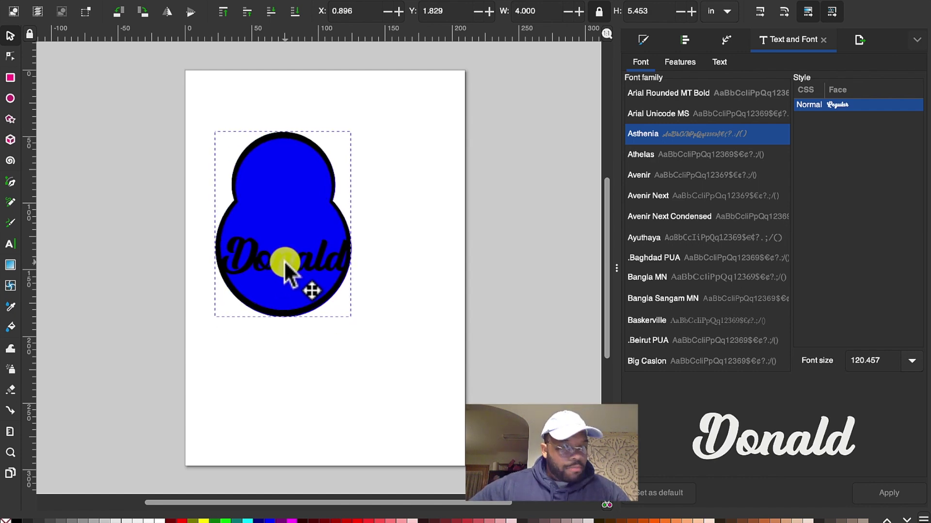
key(Down)
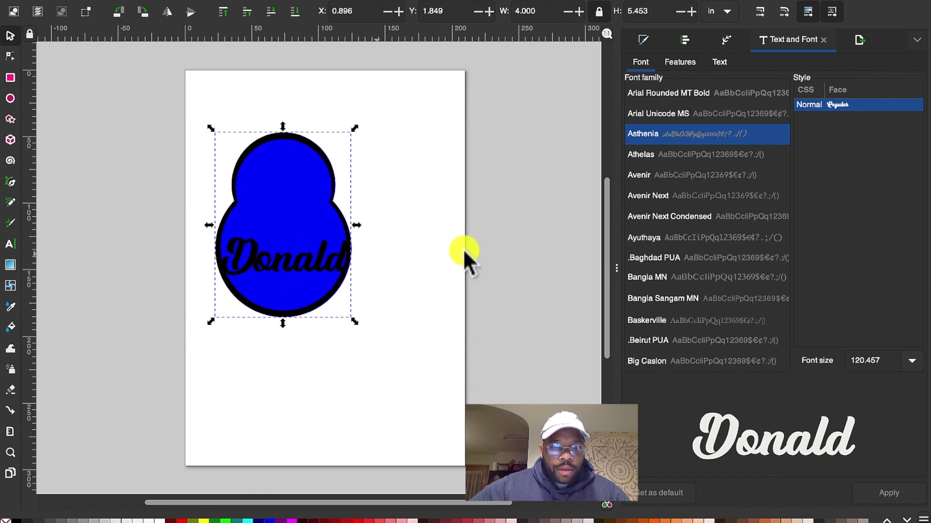
click(551, 208)
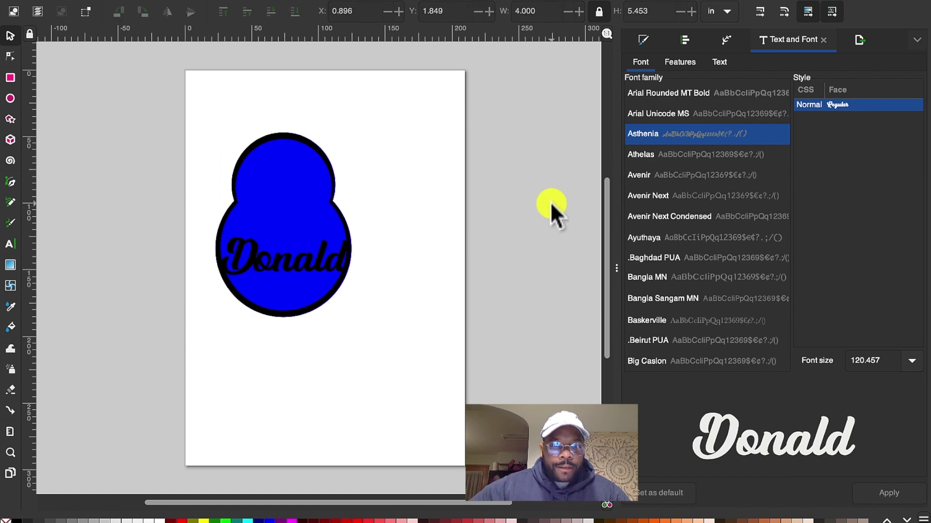
Draw a small black circle about 0.62 by 0.67 in and move the outline with the name off the blue body.
click(10, 99)
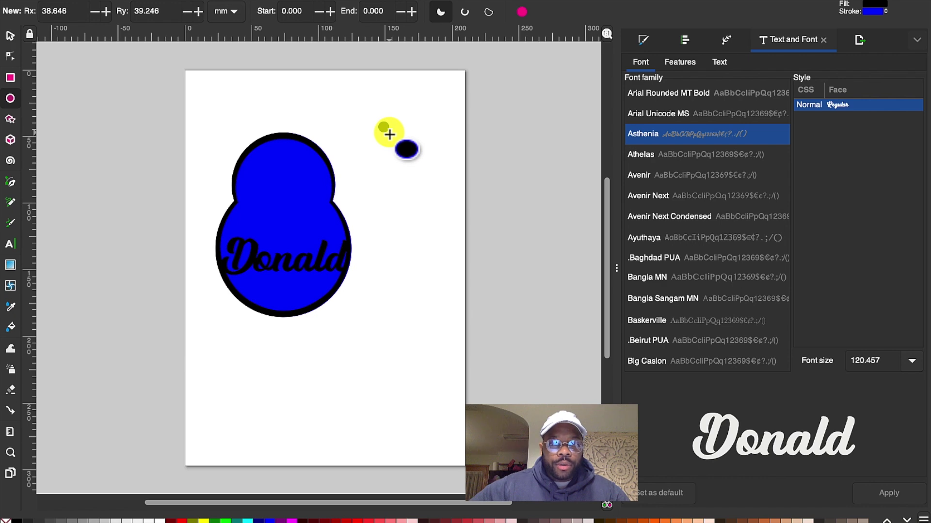
drag(390, 134, 303, 127)
key(space)
drag(289, 126, 380, 130)
drag(280, 137, 402, 260)
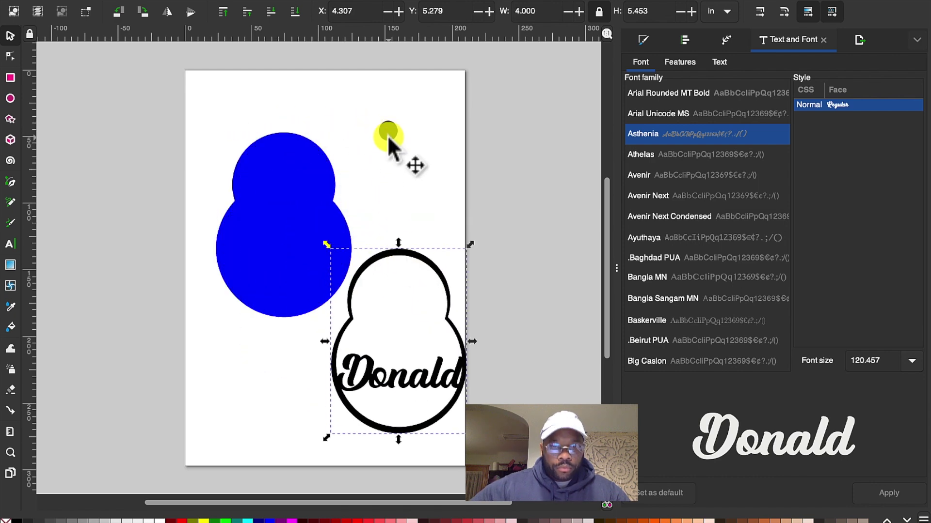
Place the small black circle on the top edge of the blue body and centre the two on the vertical axis.
drag(388, 134, 285, 128)
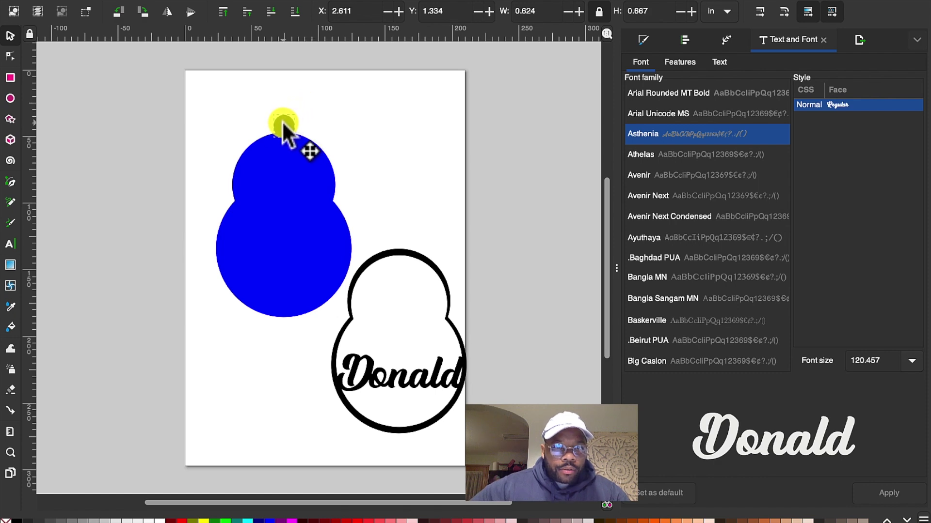
shift+click(277, 180)
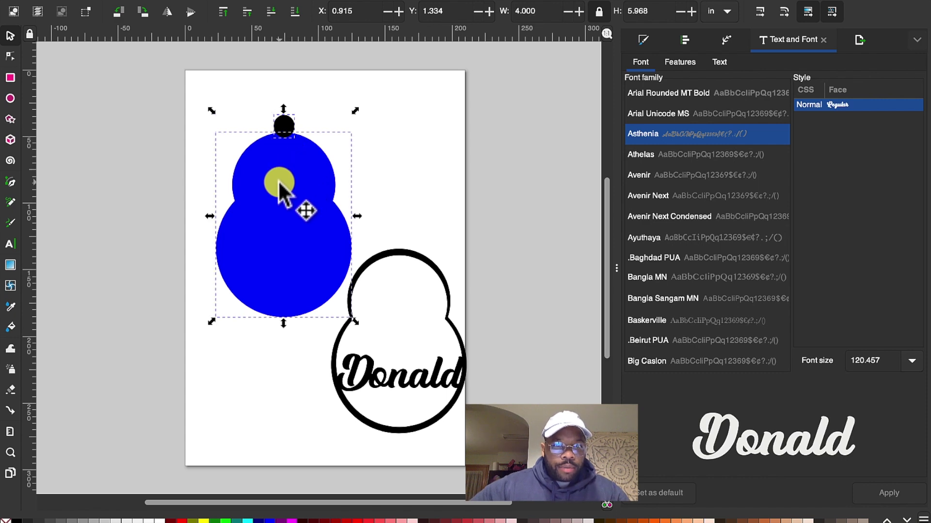
click(681, 41)
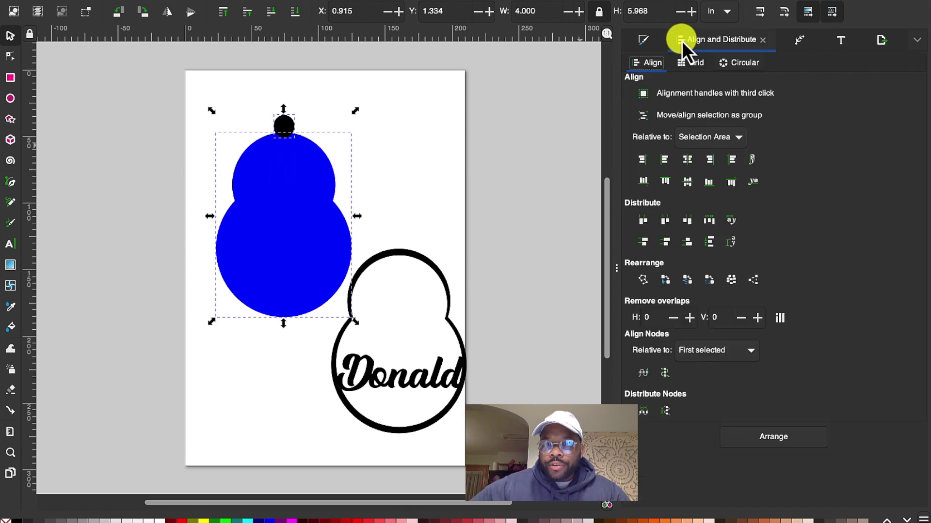
click(686, 160)
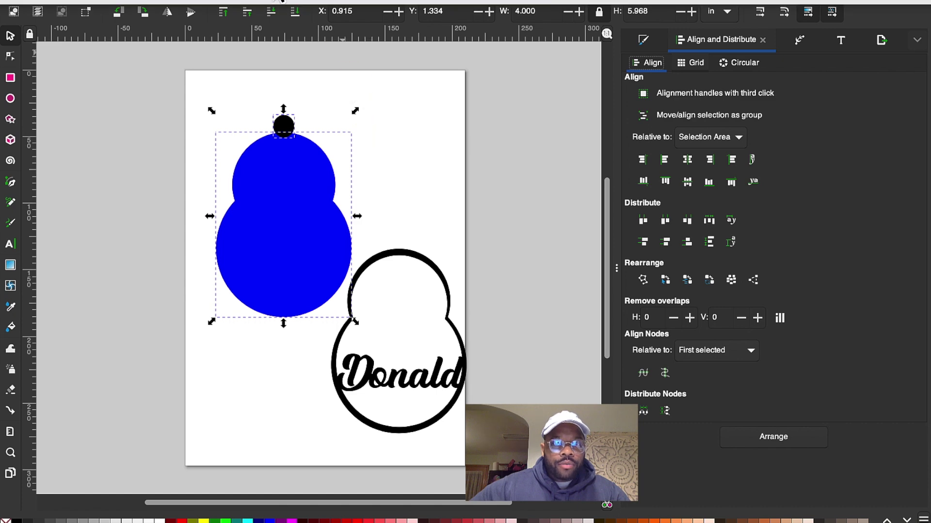
Try merging the small circle with the blue body using Union.
click(262, 2)
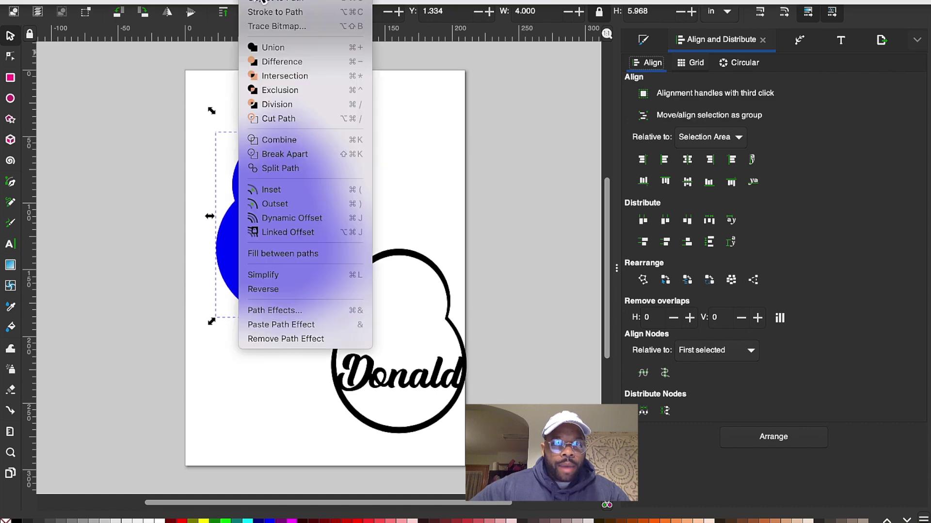
click(286, 48)
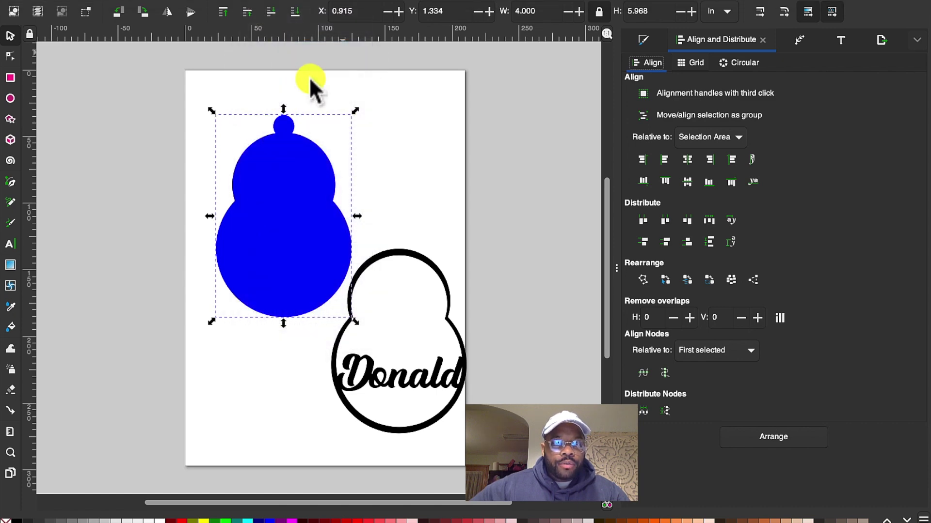
click(402, 134)
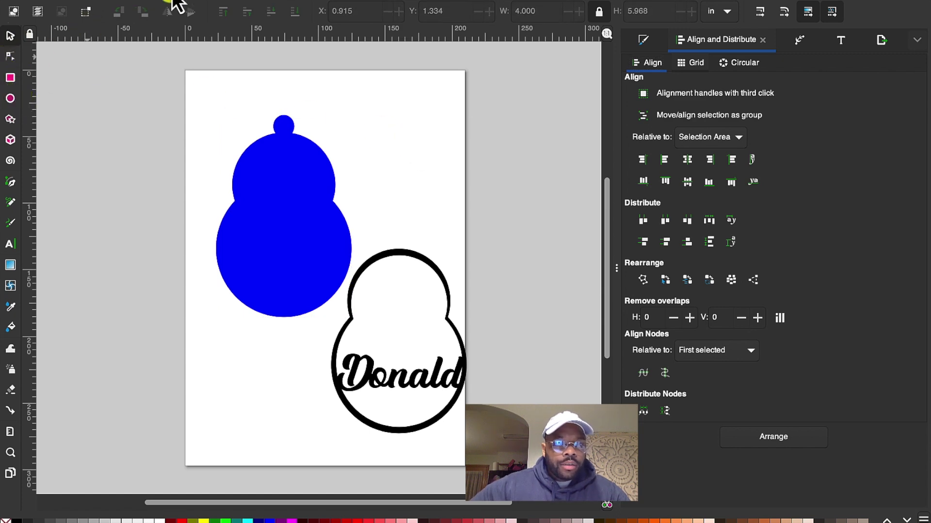
Make a red copy of the small black circle, scale it to about 0.36 by 0.38 in, and place it inside the black circle.
click(281, 127)
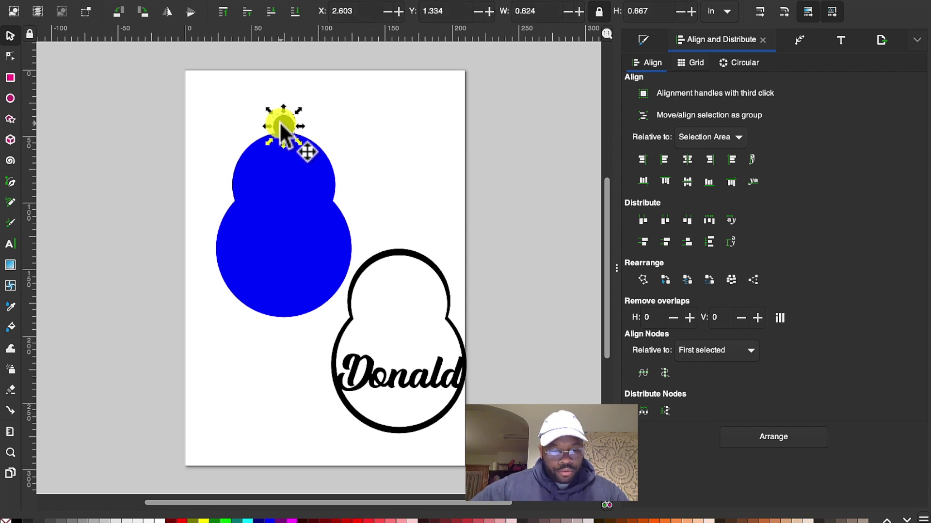
drag(280, 120, 334, 124)
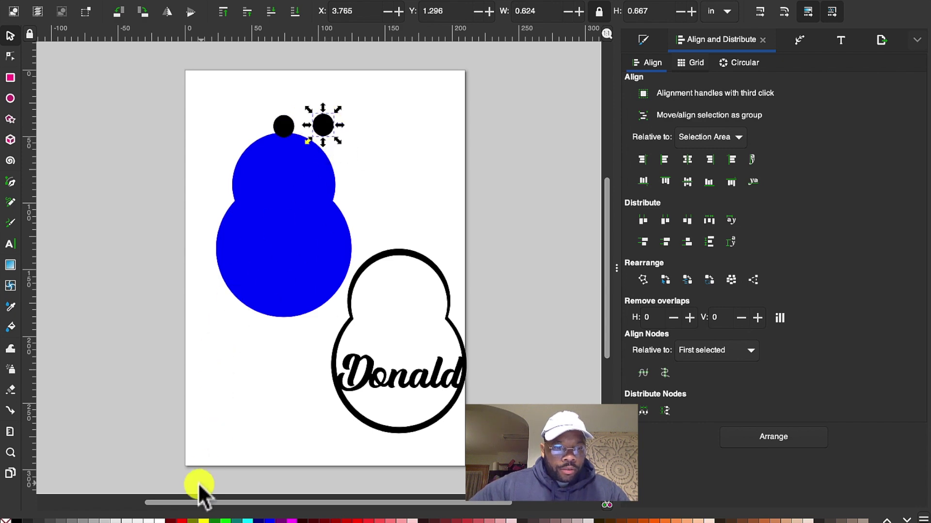
click(182, 520)
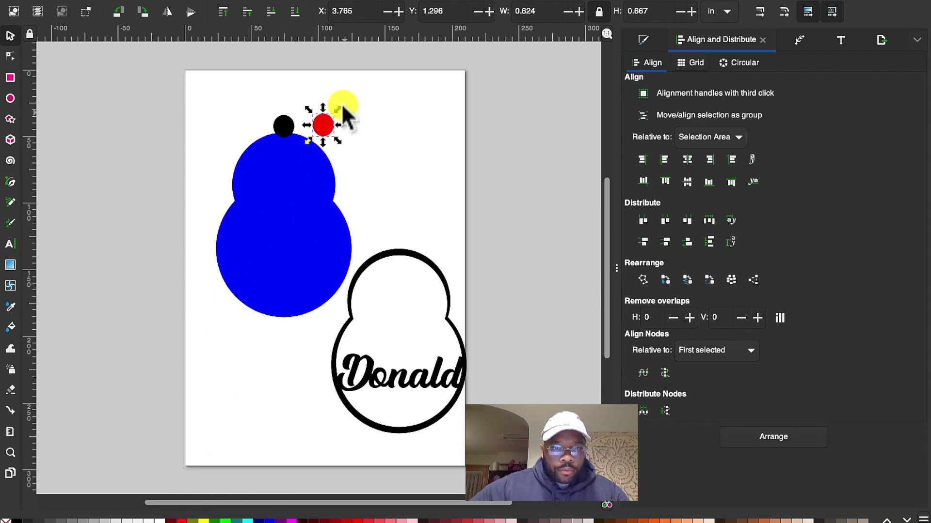
drag(338, 108, 295, 117)
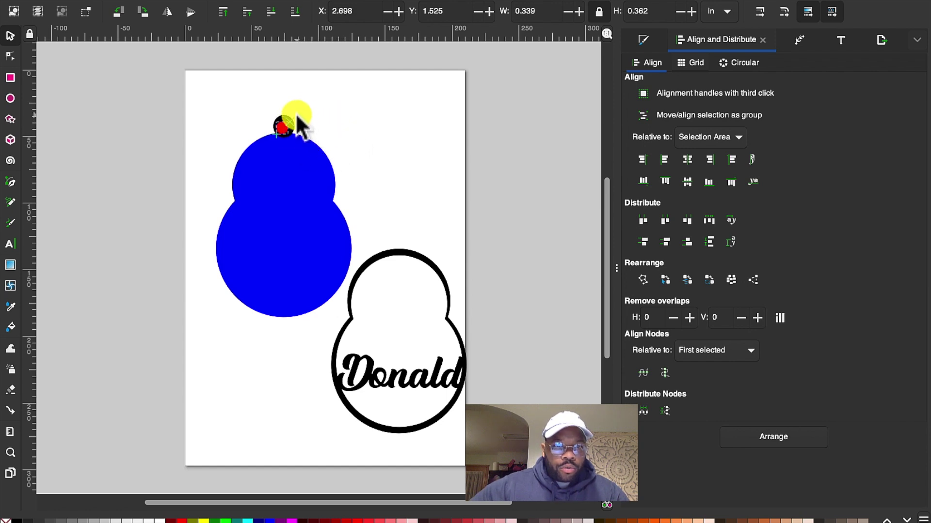
drag(283, 125, 285, 123)
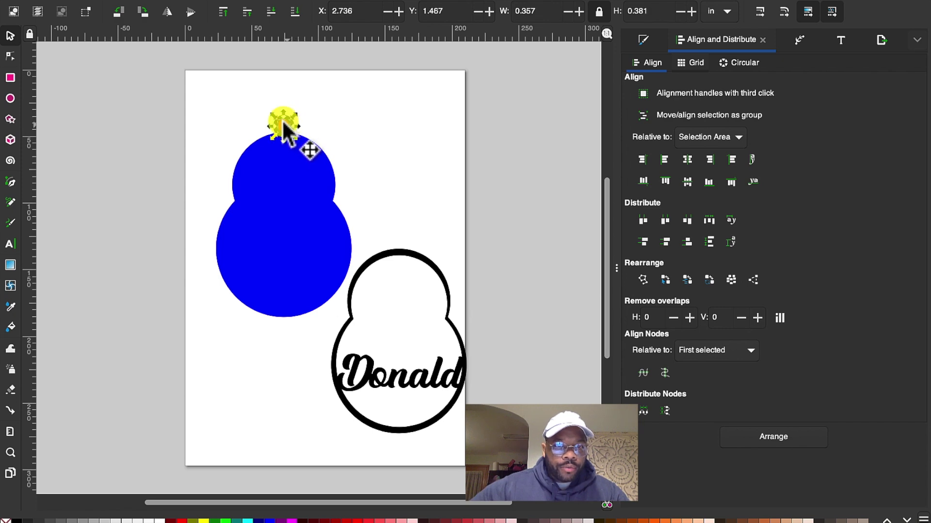
Cut the small red circle out of the black circle with Difference to form a hanging ring.
drag(252, 97, 311, 151)
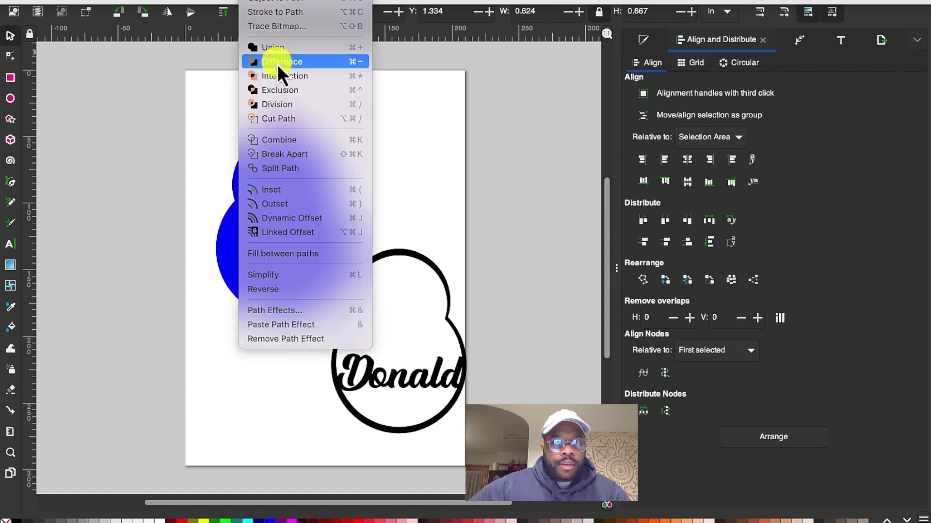
click(276, 63)
click(359, 131)
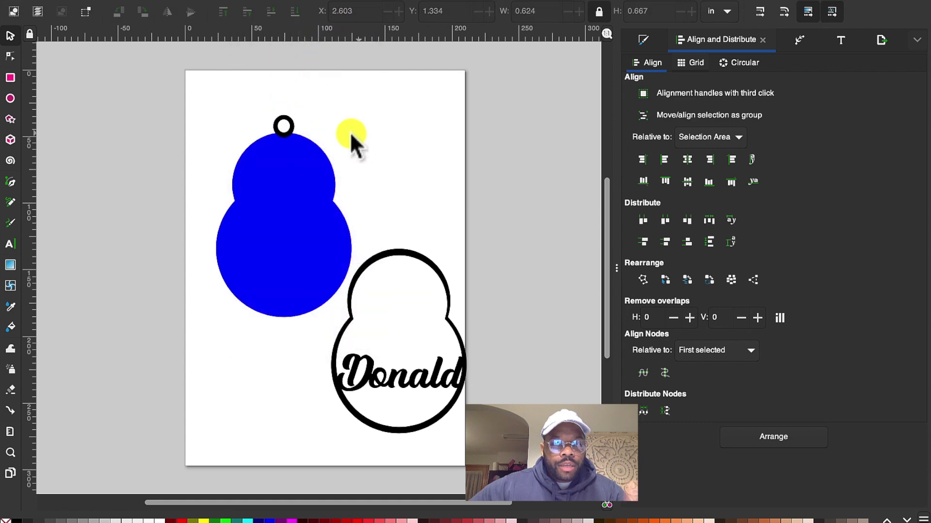
Merge the black hanging ring with the blue two-circle body using Union.
click(282, 120)
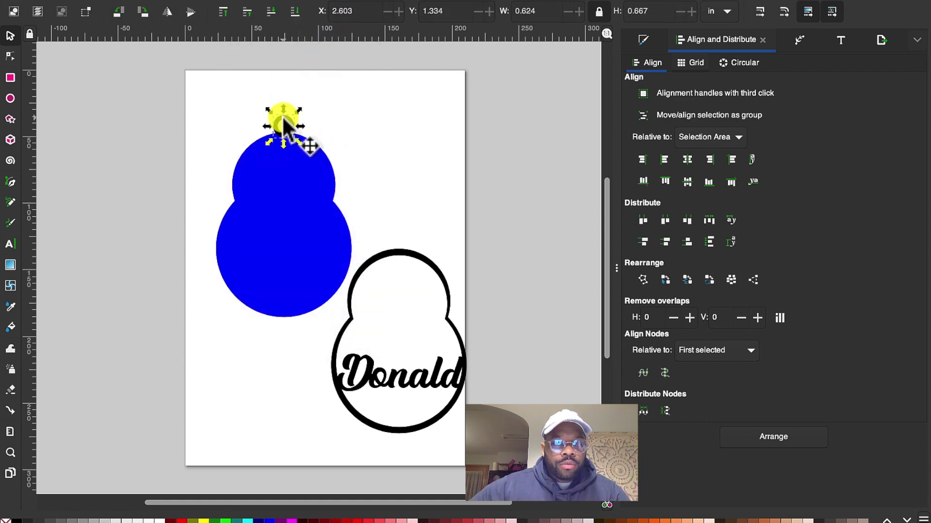
shift+click(284, 190)
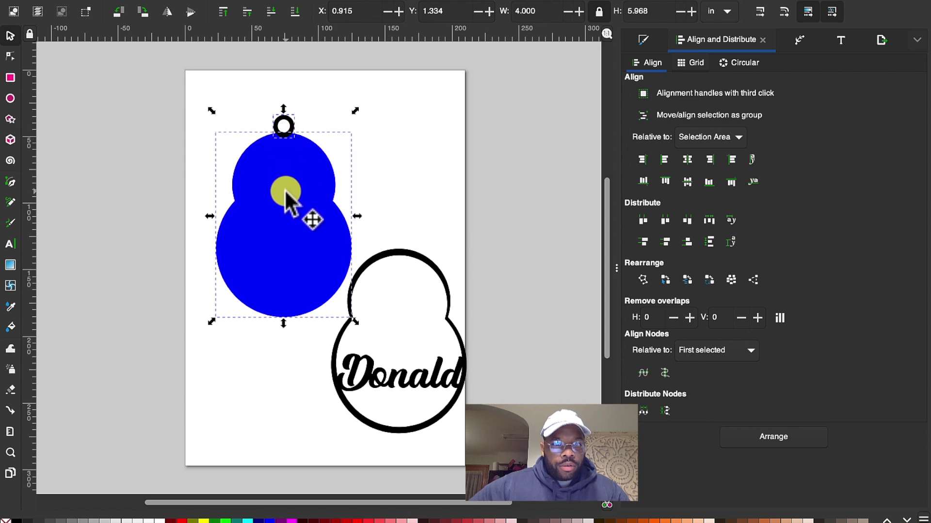
click(290, 118)
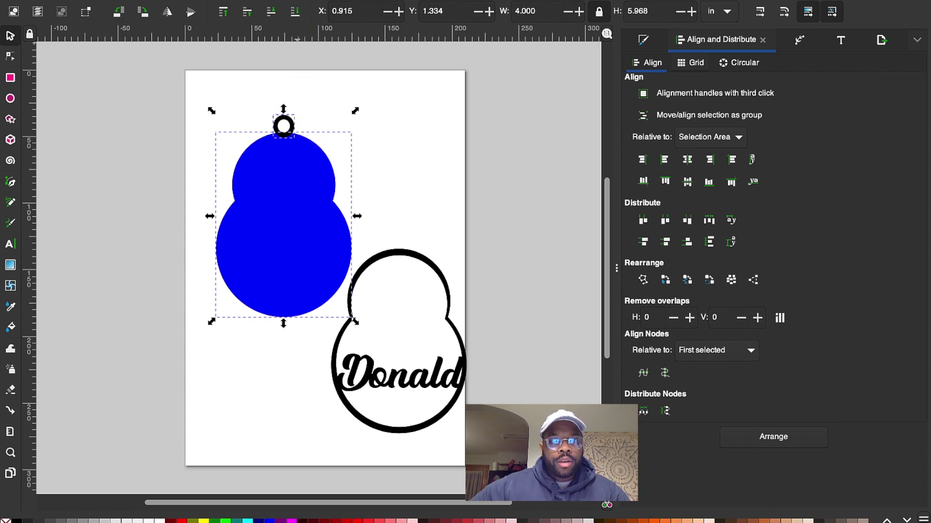
click(273, 1)
click(277, 44)
click(406, 160)
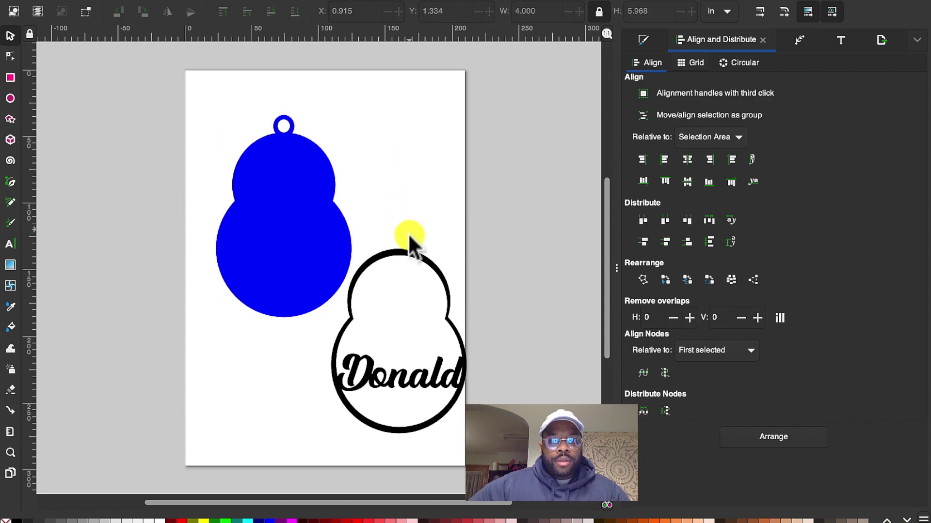
Lay the outline with the name over the blue body, and move the body to the lower page with the outline beside it on the right.
drag(411, 257, 287, 130)
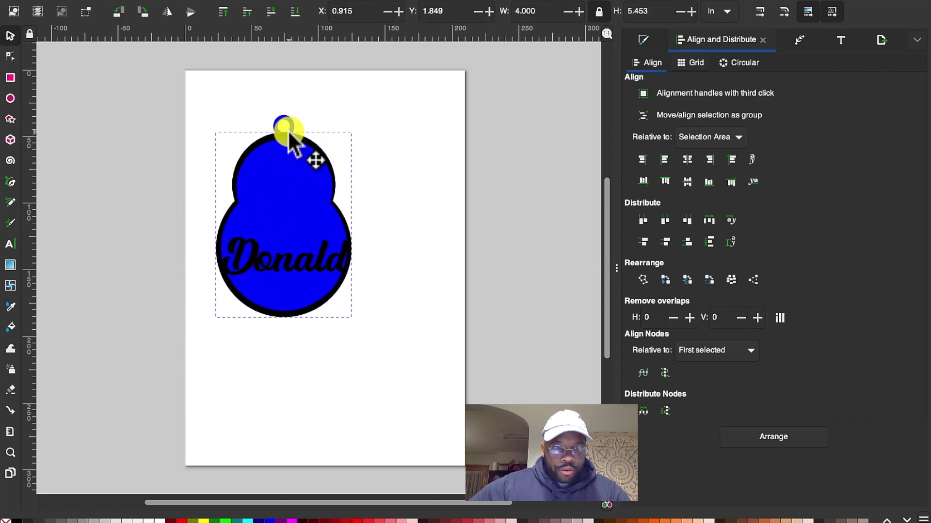
drag(288, 130, 288, 130)
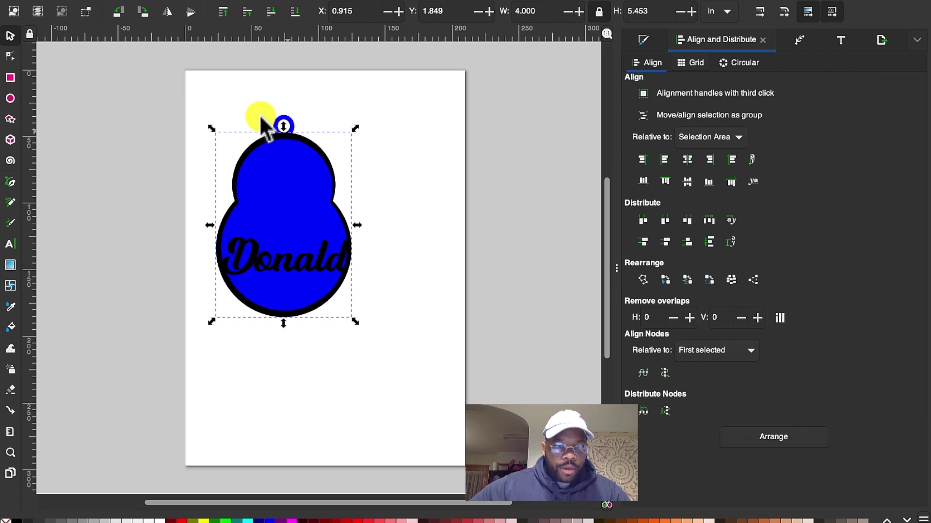
drag(197, 85, 420, 345)
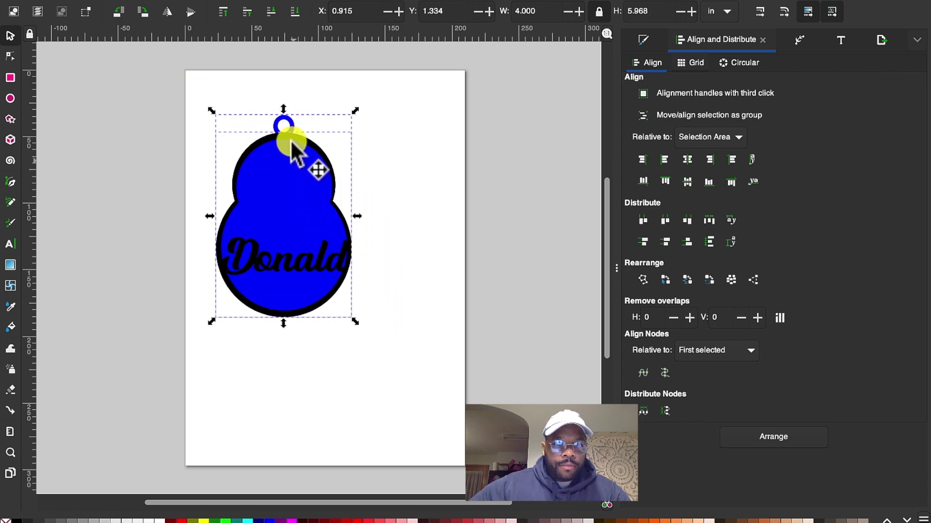
drag(287, 133, 482, 289)
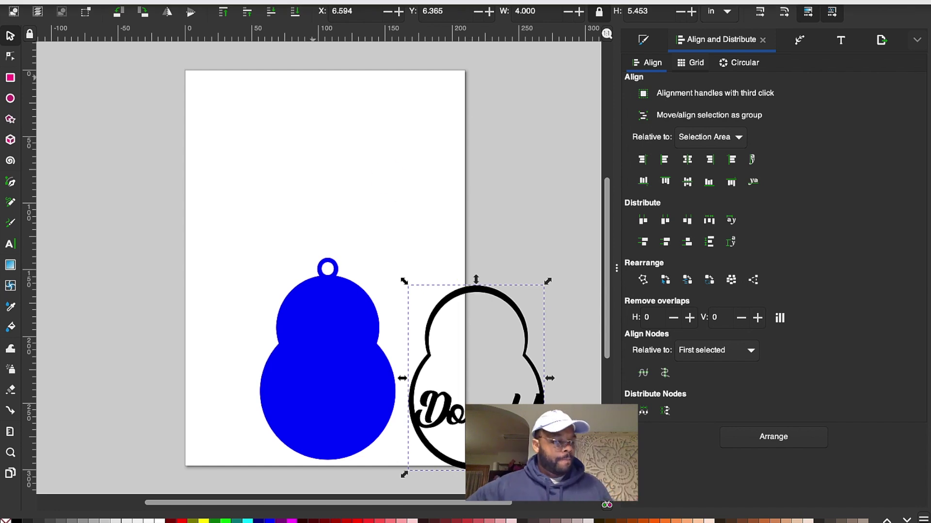
drag(466, 288, 514, 273)
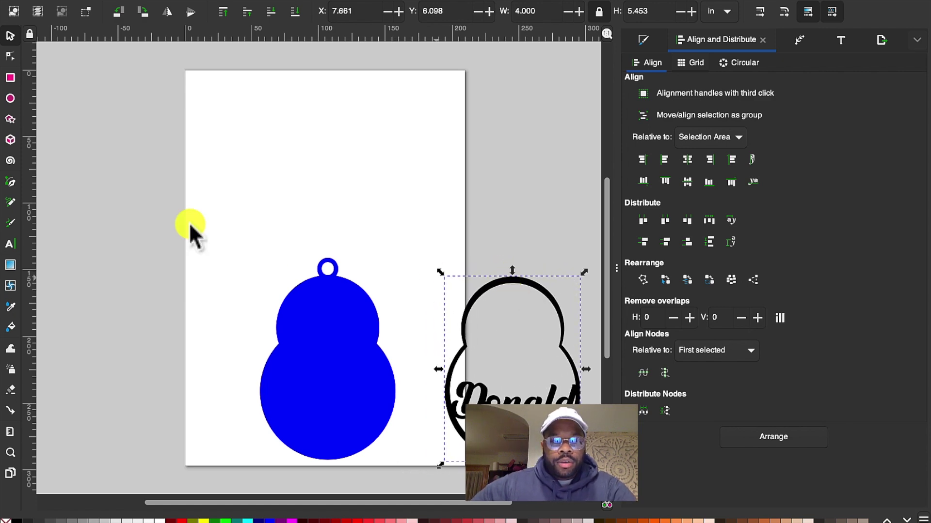
Try sketching a red shape freehand with the Pencil tool on the empty page area above the blue body.
click(11, 203)
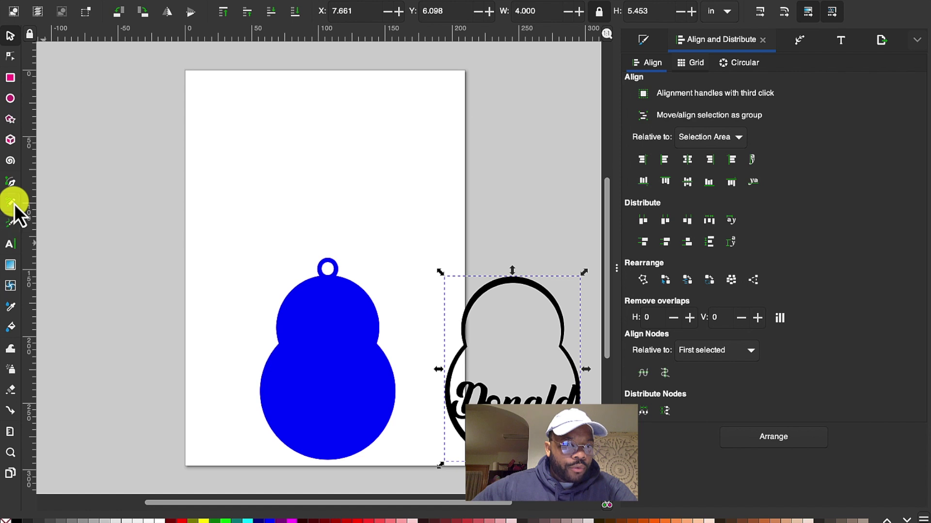
click(262, 154)
mouse_move(293, 149)
mouse_down()
mouse_move(295, 169)
mouse_move(257, 184)
mouse_move(247, 181)
mouse_move(247, 160)
mouse_move(259, 155)
mouse_up()
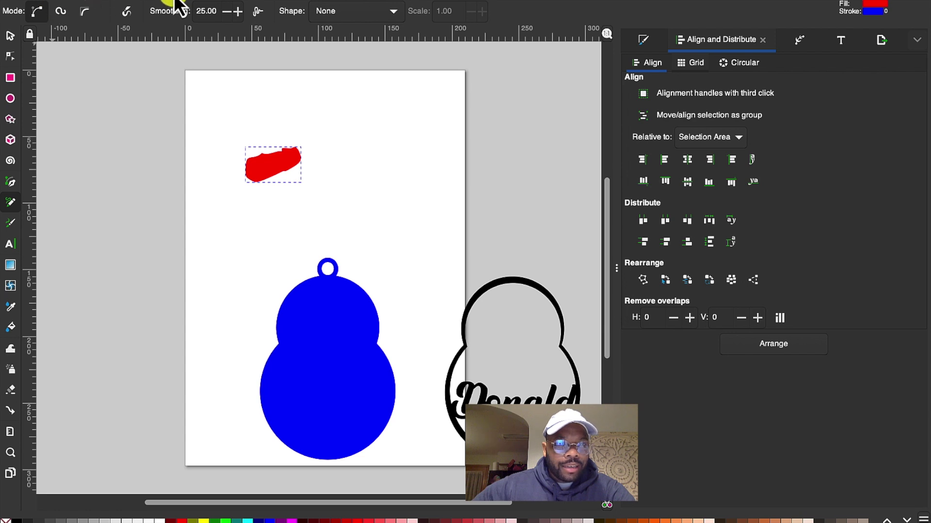
key(ctrl+z)
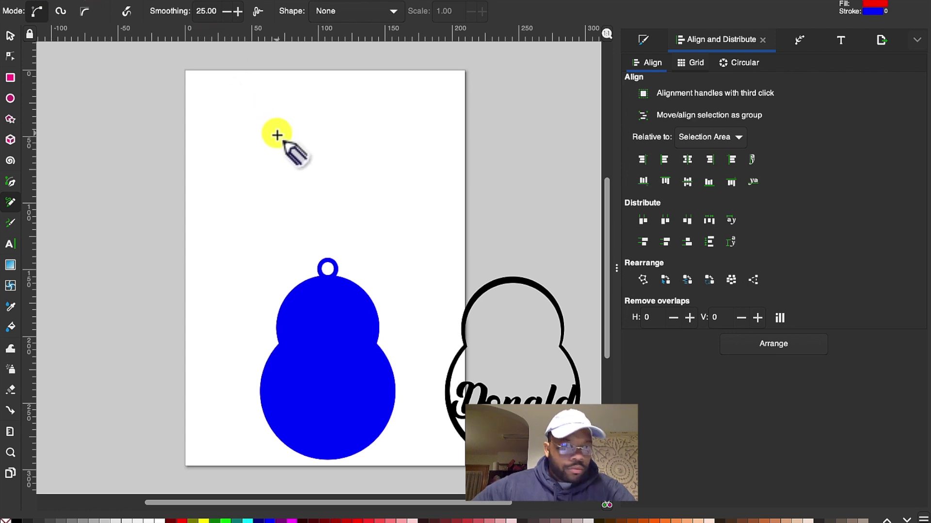
Draw a closed red curved shape about 1.6 by 0.95 in with the Pen tool above the blue body.
click(10, 183)
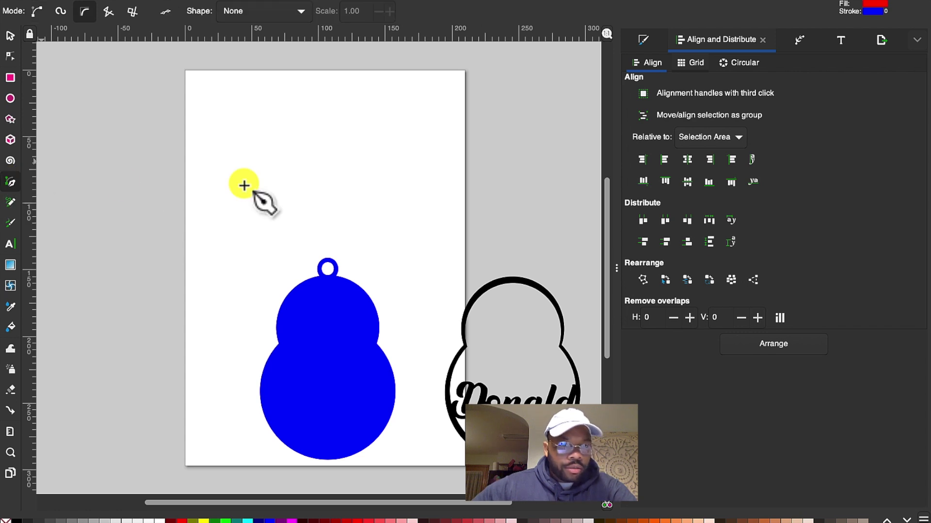
click(290, 156)
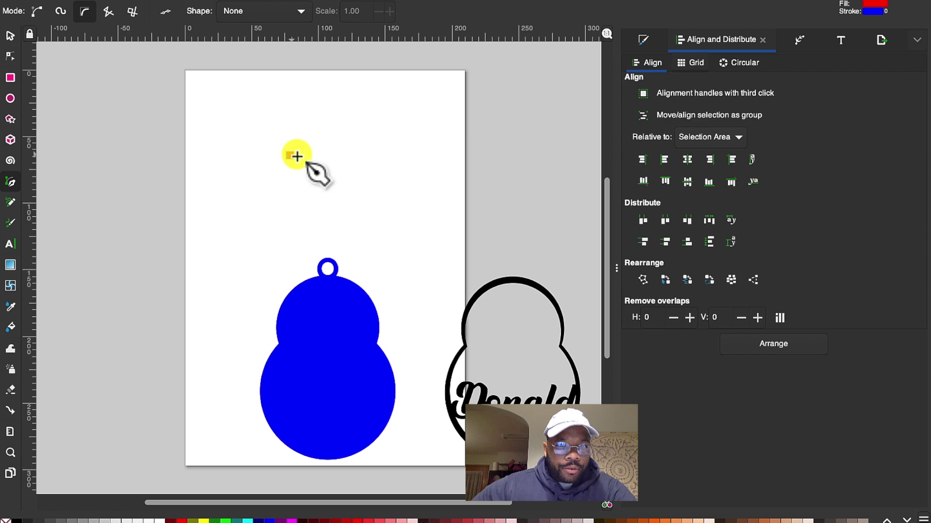
click(331, 152)
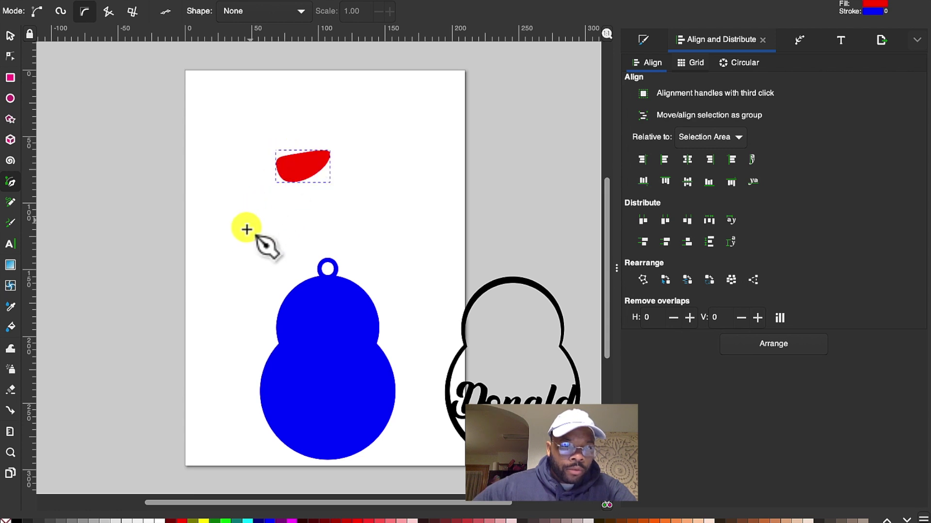
Attach the red shape to the right side of the body's upper circle and rotate it slightly to flatten its upper edge.
click(14, 37)
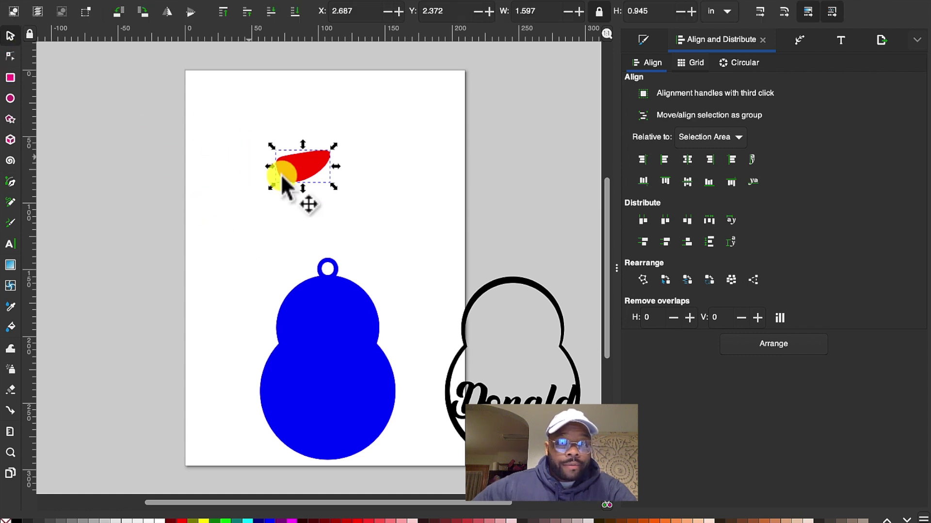
drag(310, 182, 396, 315)
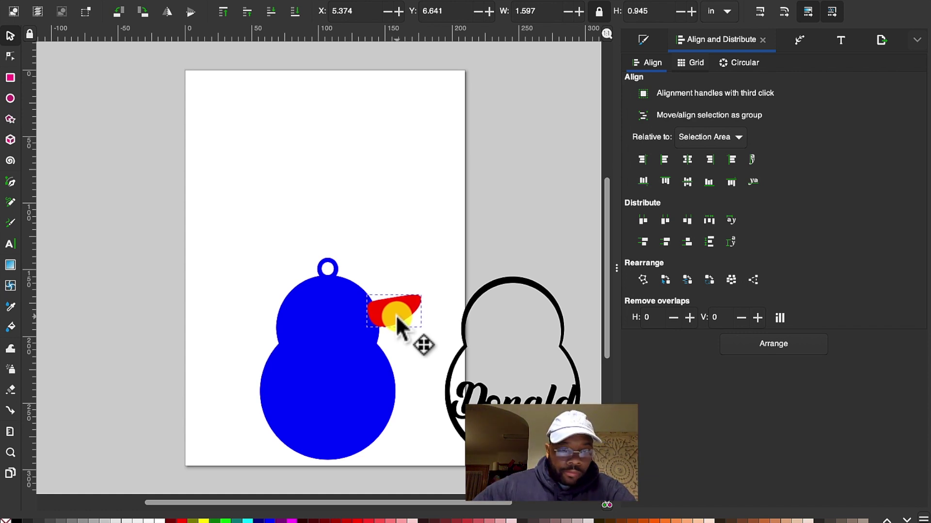
drag(396, 315, 430, 296)
click(412, 310)
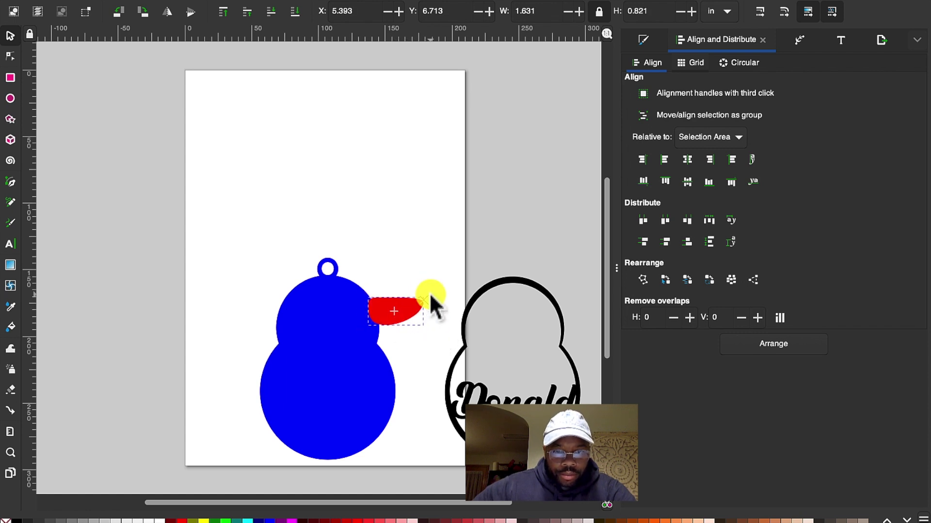
drag(429, 291, 429, 289)
click(393, 272)
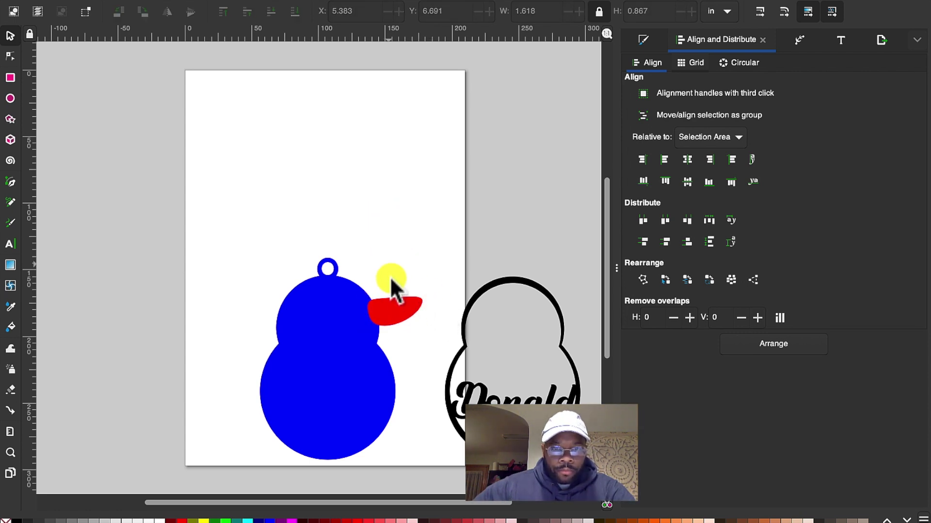
Duplicate the red shape, flip the copy horizontally, and place it overlapping the left side of the body's upper circle.
click(393, 311)
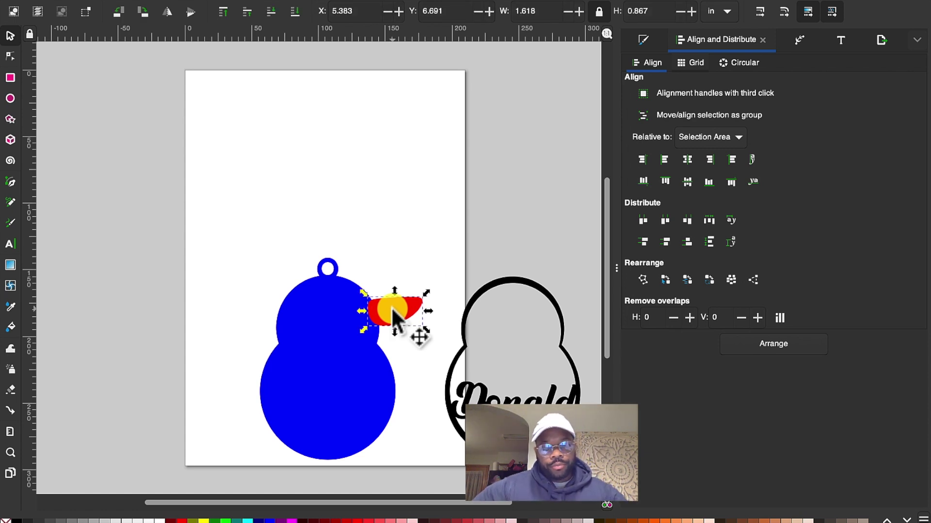
key(ctrl+d)
drag(393, 311, 234, 303)
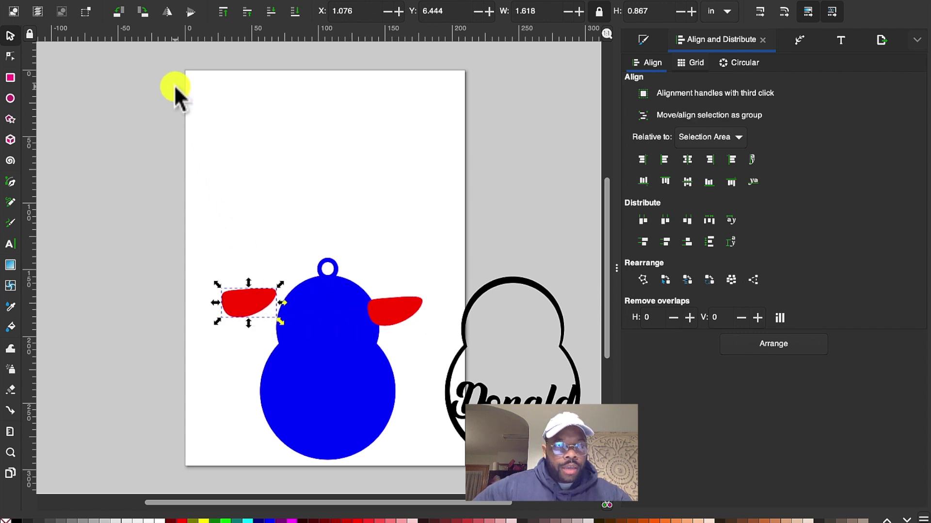
click(170, 12)
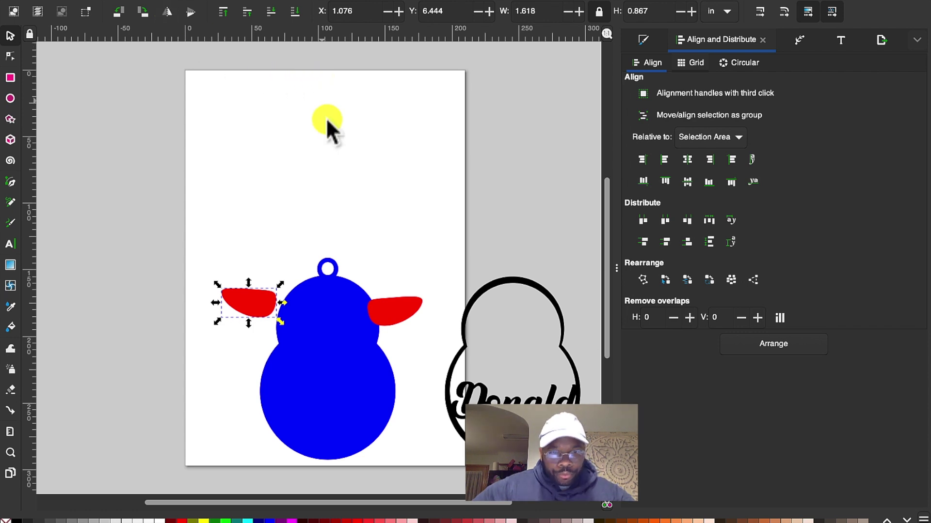
click(326, 132)
drag(252, 306, 267, 305)
Try aligning the left red shape and the blue body by their left edges.
drag(199, 167, 429, 463)
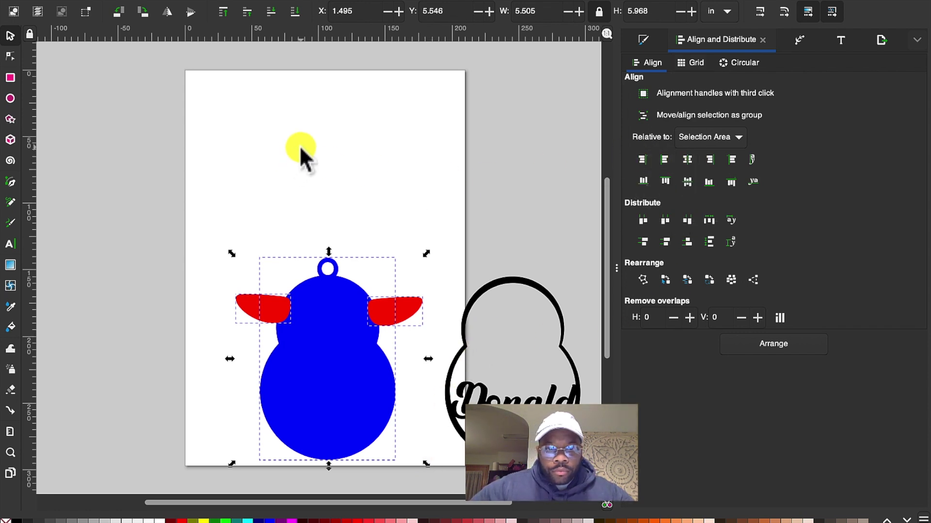
click(253, 308)
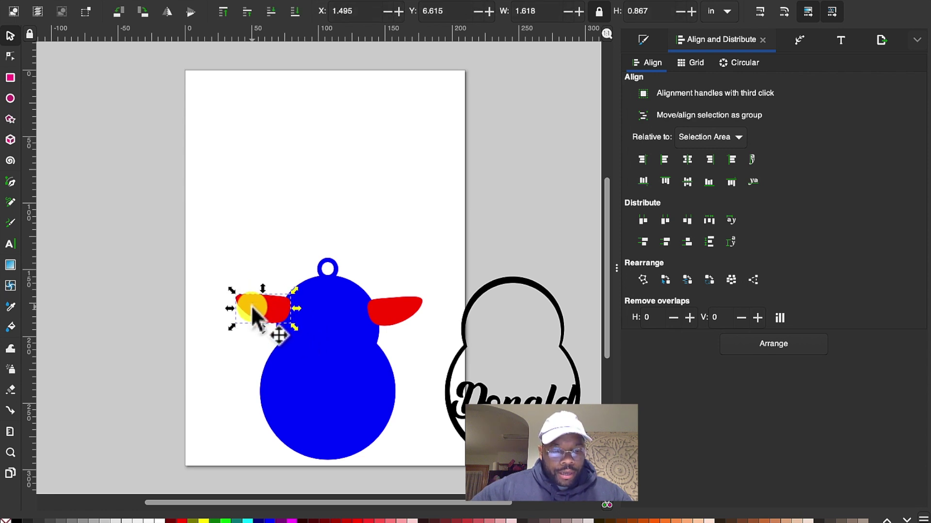
shift+click(315, 390)
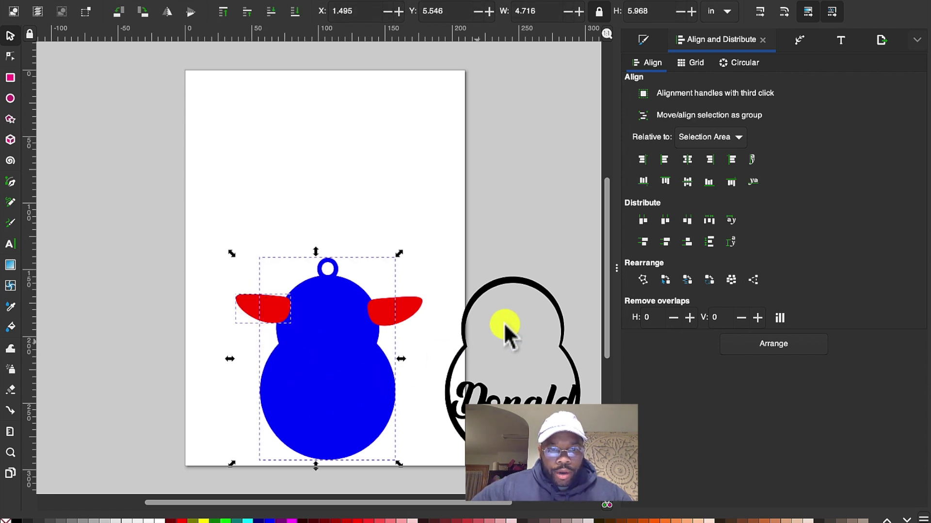
click(665, 160)
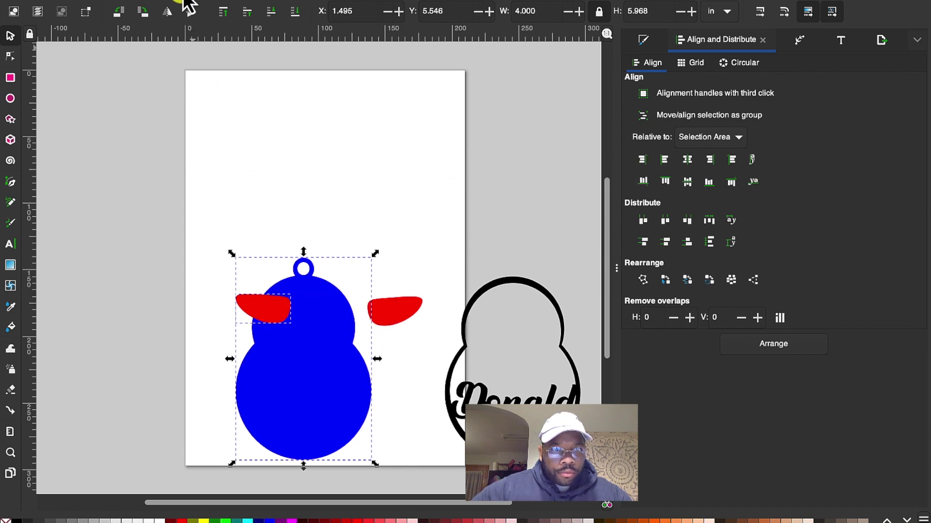
key(ctrl+z)
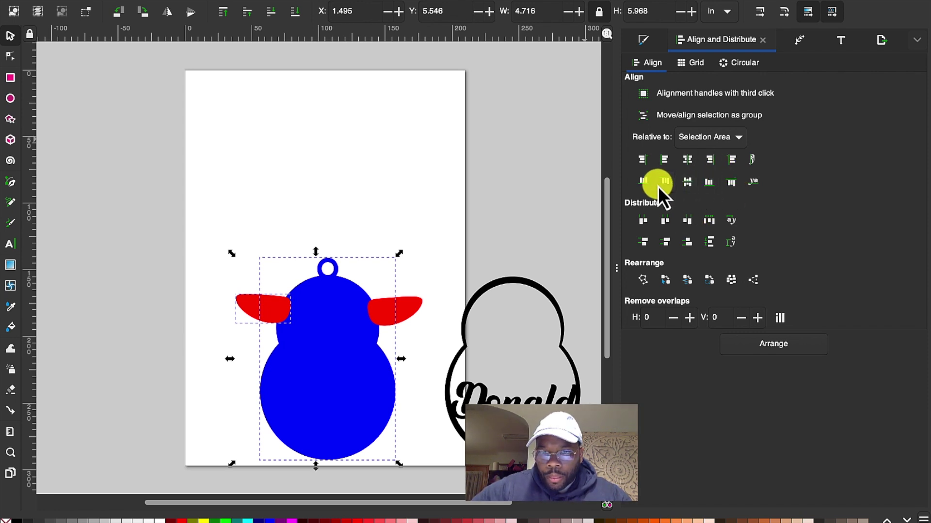
click(325, 140)
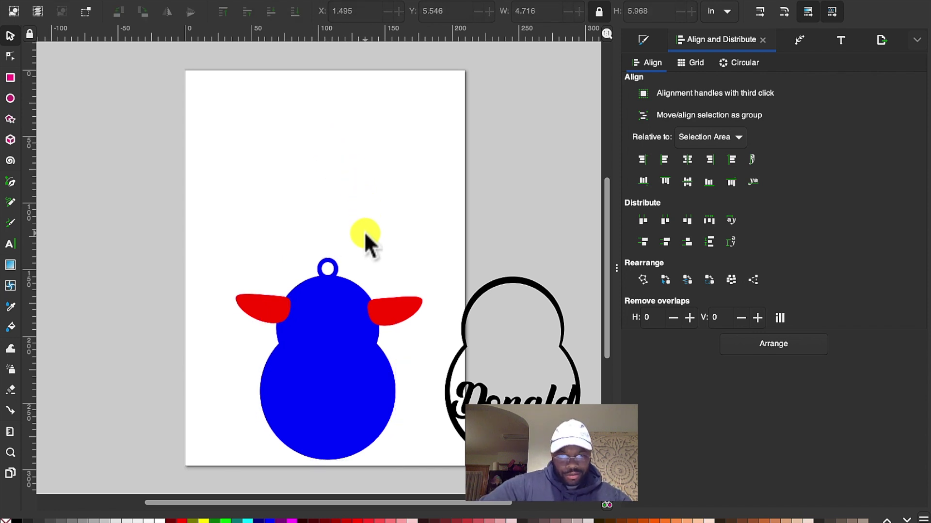
Nudge the right red shape up and slightly left to X 5.341, Y 6.587 in, level with the left one.
click(390, 314)
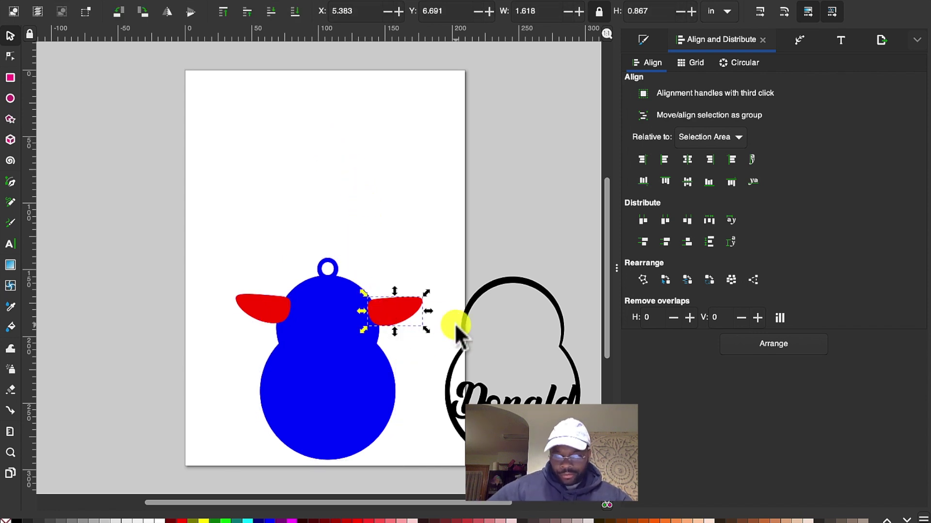
key(Up)
key(Up)
key(Up)
key(Up)
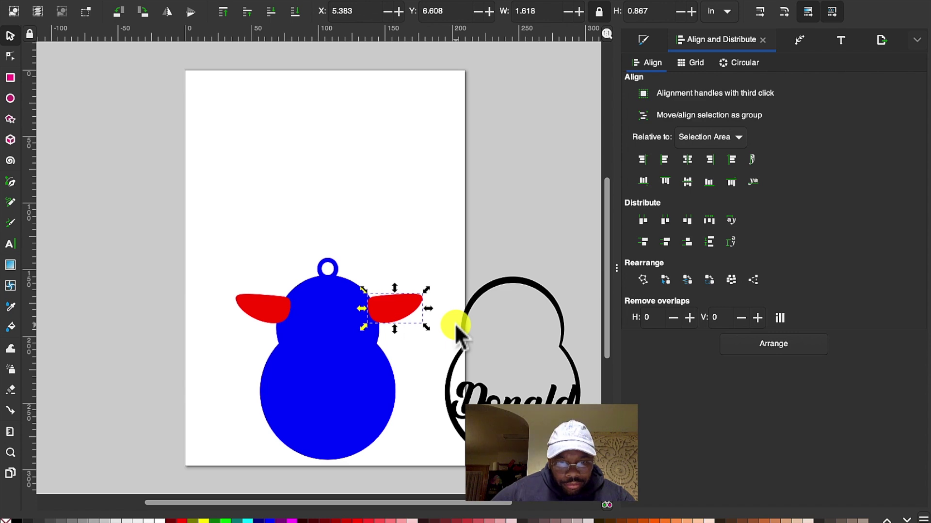
key(Up)
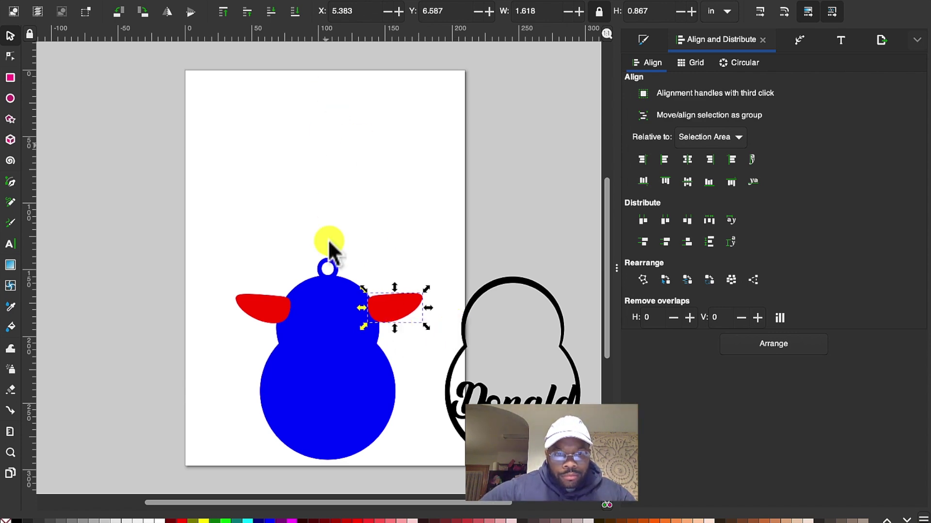
click(337, 203)
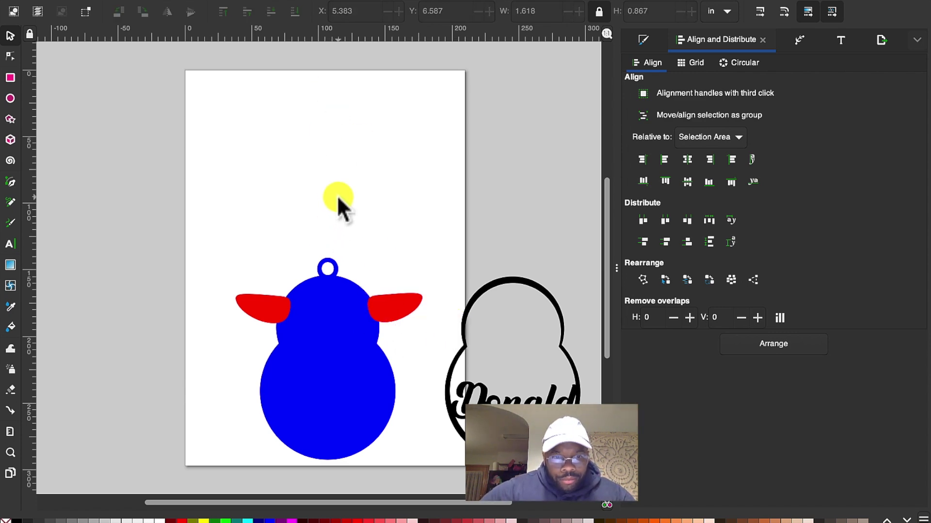
click(391, 310)
key(Left)
key(Left)
key(Left)
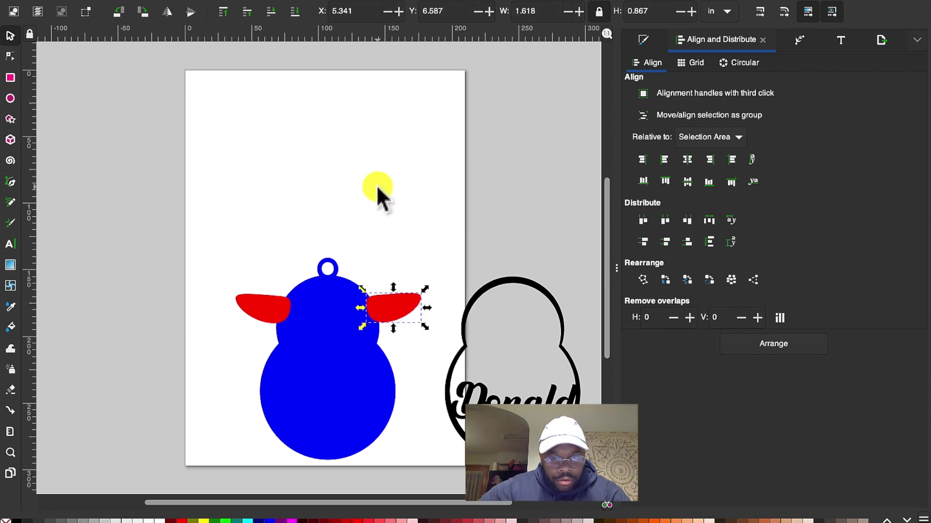
Nudge the right red ear slightly left and down to X 5.320, Y 6.629 in, level with the left one.
click(388, 196)
click(395, 307)
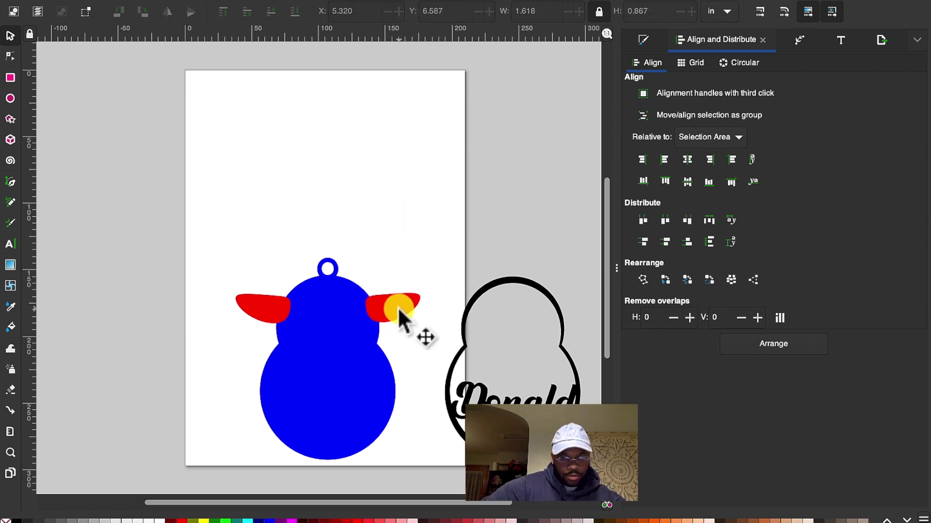
drag(396, 314, 397, 315)
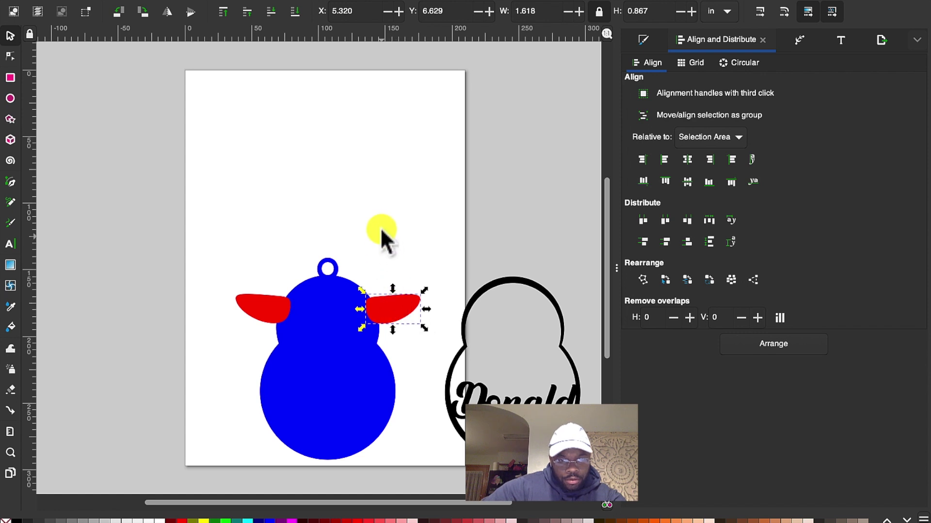
click(368, 177)
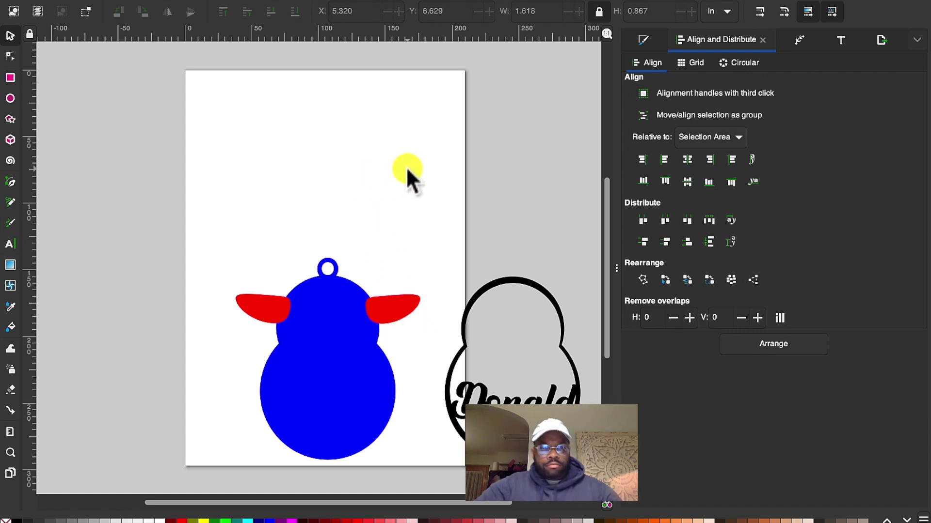
Merge both red ears and the blue body into one shape with Union.
drag(193, 165, 432, 463)
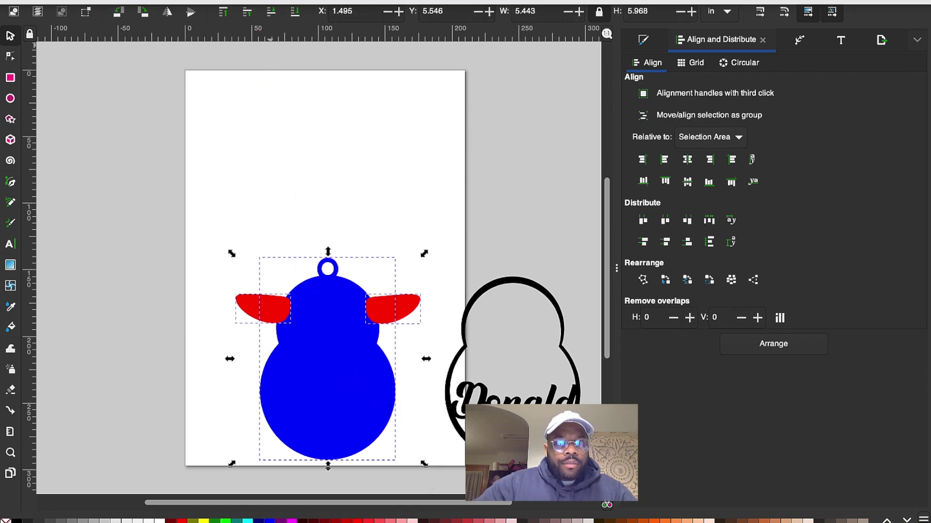
click(264, 4)
click(286, 48)
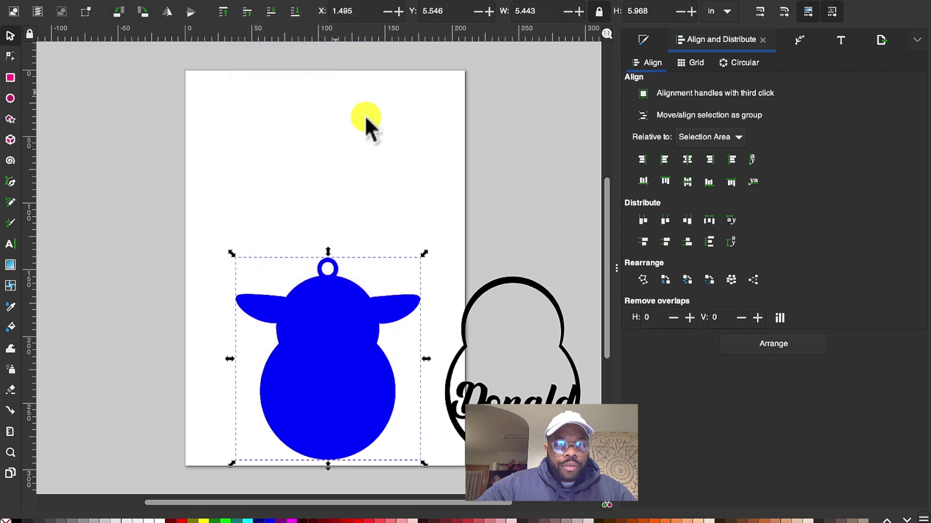
click(374, 118)
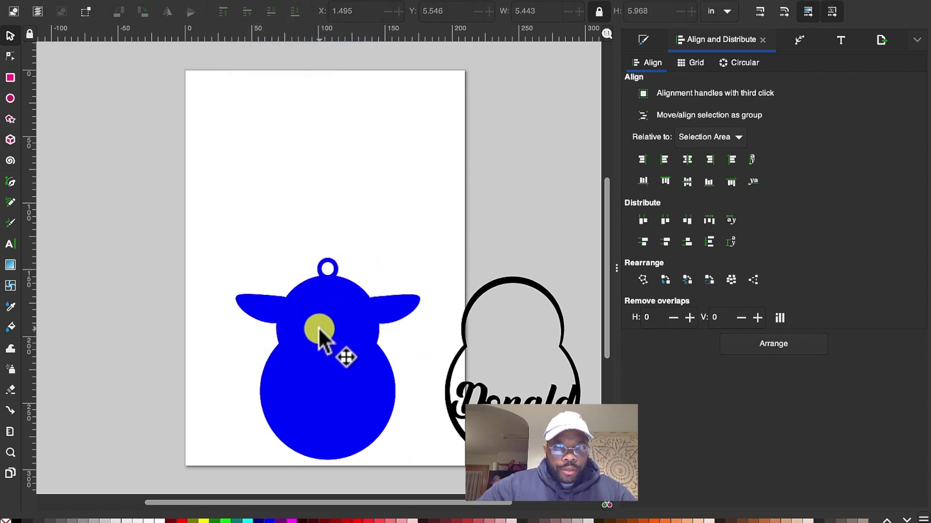
Draw a closed, rounded antler about 2.35 by 2.98 in above the head's upper left with the Pen tool in BSpline mode.
click(10, 184)
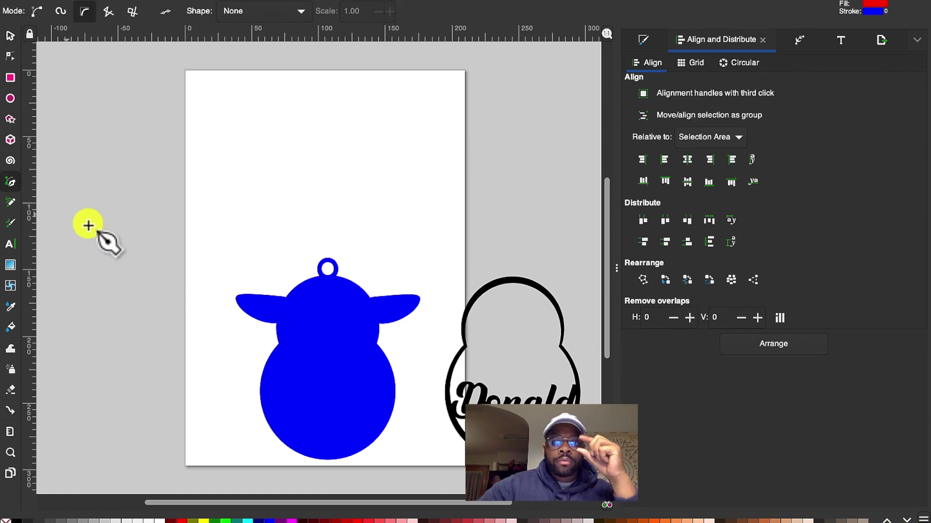
click(290, 294)
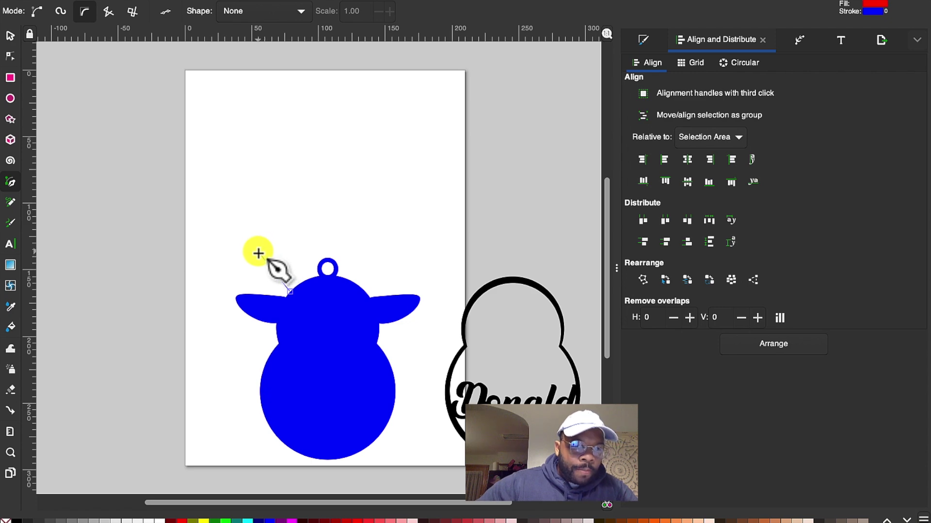
drag(258, 251, 238, 193)
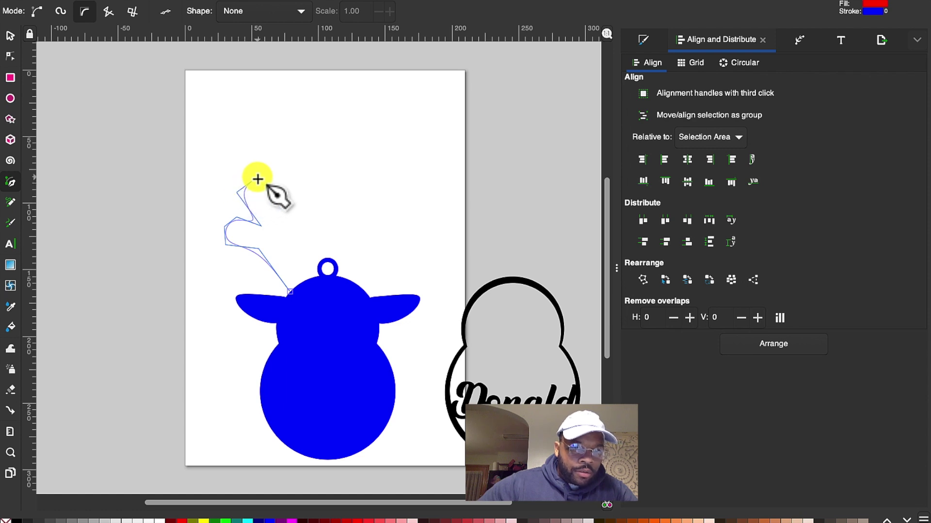
drag(258, 179, 299, 262)
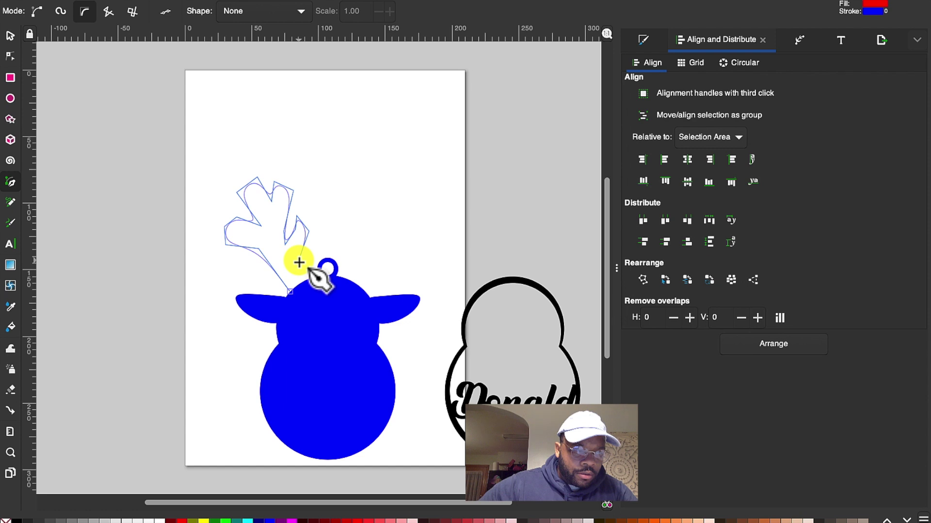
mouse_move(299, 263)
mouse_down()
mouse_move(307, 281)
mouse_move(291, 290)
mouse_up()
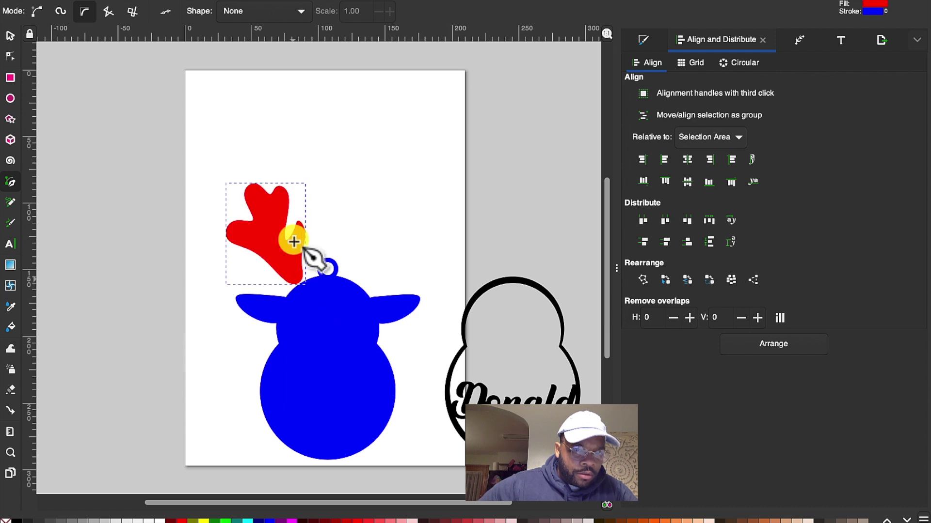
click(9, 37)
click(295, 117)
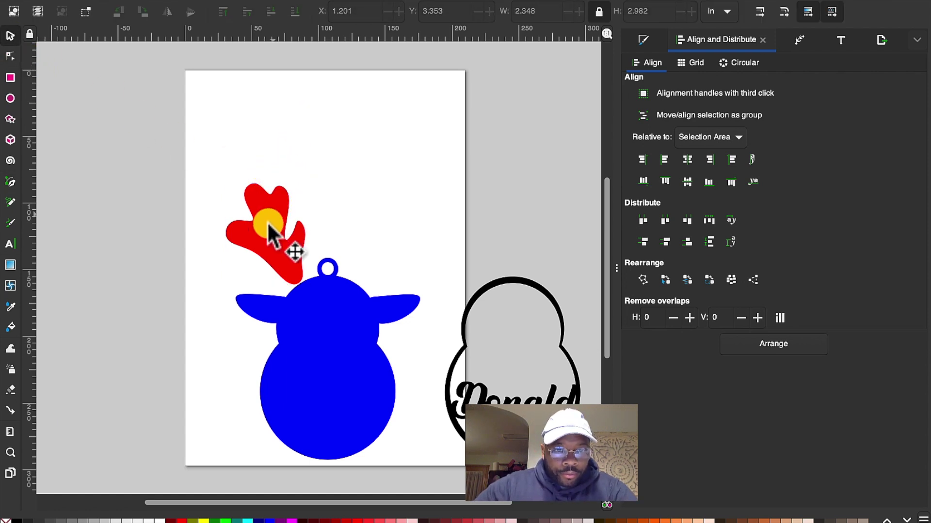
Duplicate the red antler, move the copy to the right of the hanging loop, and flip it horizontally.
click(275, 214)
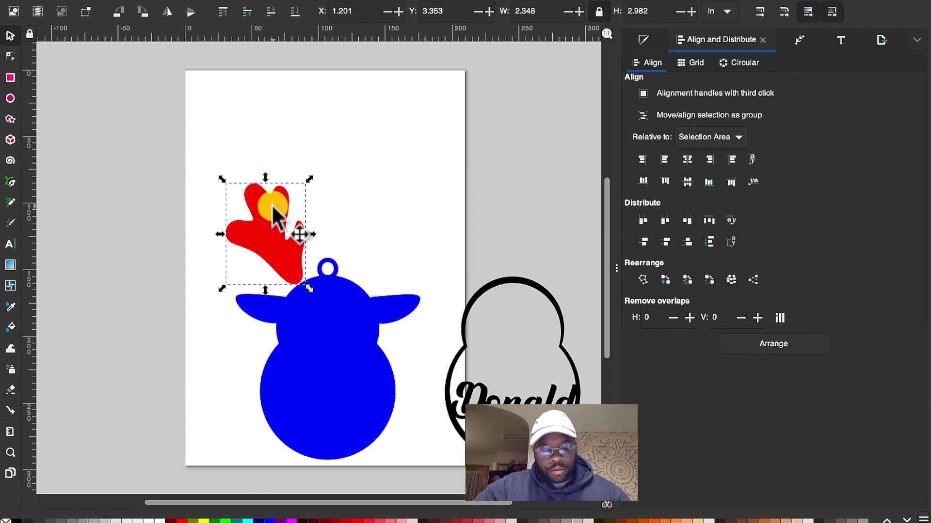
key(ctrl+d)
drag(272, 211, 374, 202)
click(168, 11)
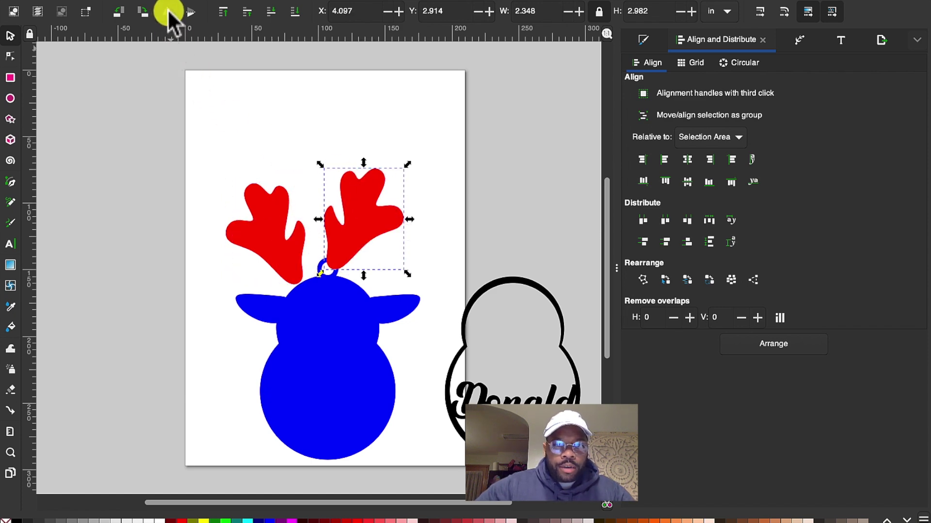
Position the antlers overlapping the head on both sides of the loop, left at X 1.201, Y 3.677 in and right at X 4.860, Y 3.696 in.
drag(266, 233, 276, 239)
drag(359, 207, 387, 235)
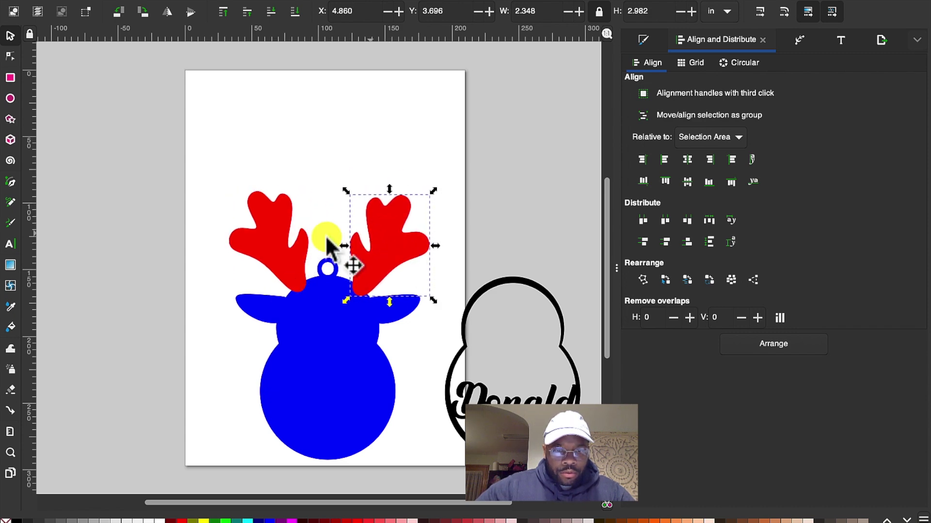
drag(278, 244, 275, 249)
click(348, 121)
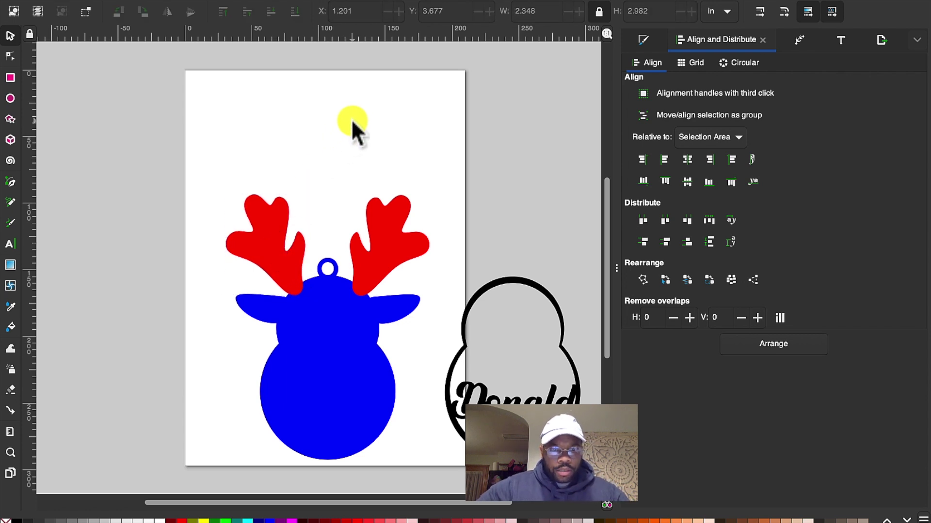
Merge both antlers with the blue body using Union.
drag(208, 106, 433, 466)
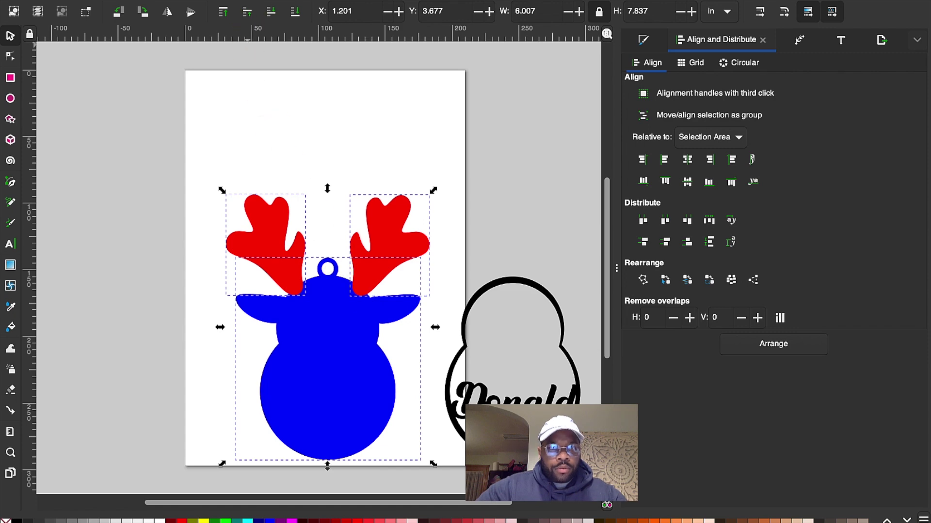
click(269, 1)
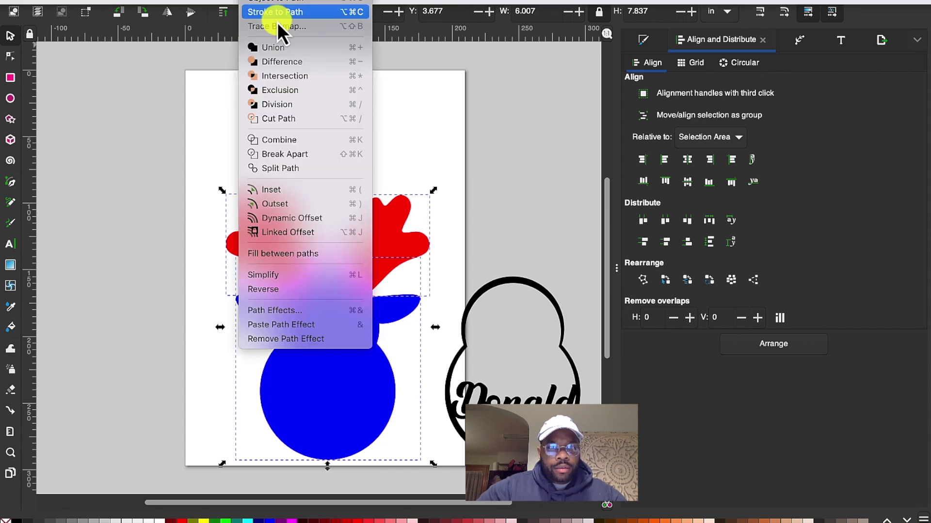
click(277, 48)
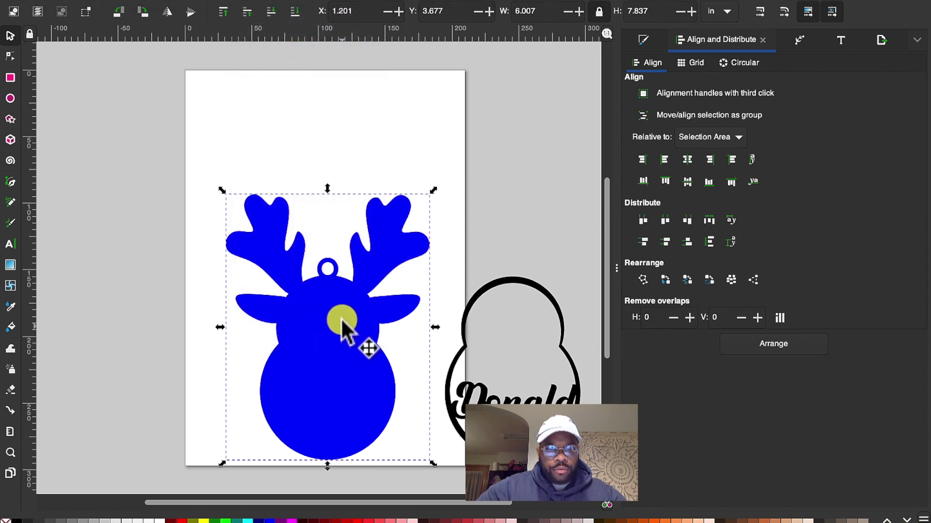
Move the blue reindeer up the page and place the black name outline over its body at X 2.172, Y 3.735 in.
drag(319, 359, 319, 280)
drag(551, 301, 340, 203)
click(525, 260)
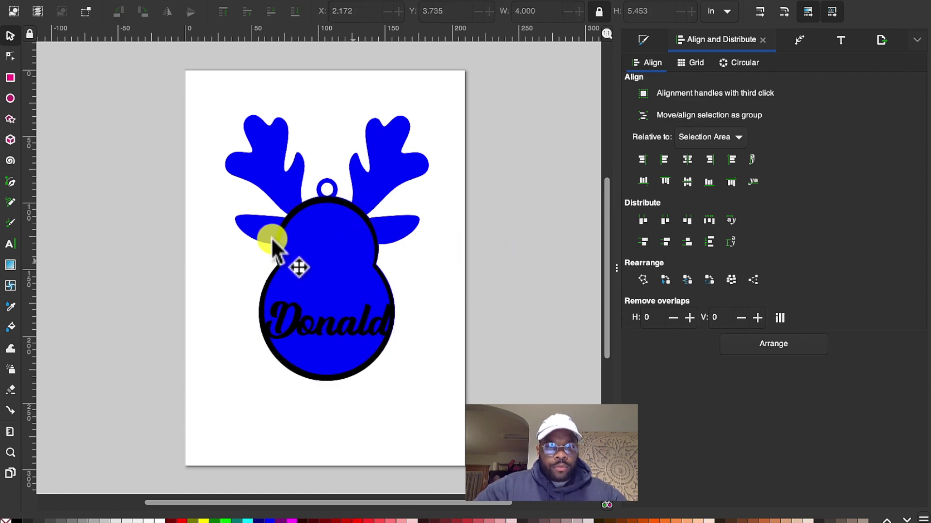
Draw a red ellipse about 1.09 by 0.61 in and place it as the nose below the name, near the body's lower edge.
click(10, 98)
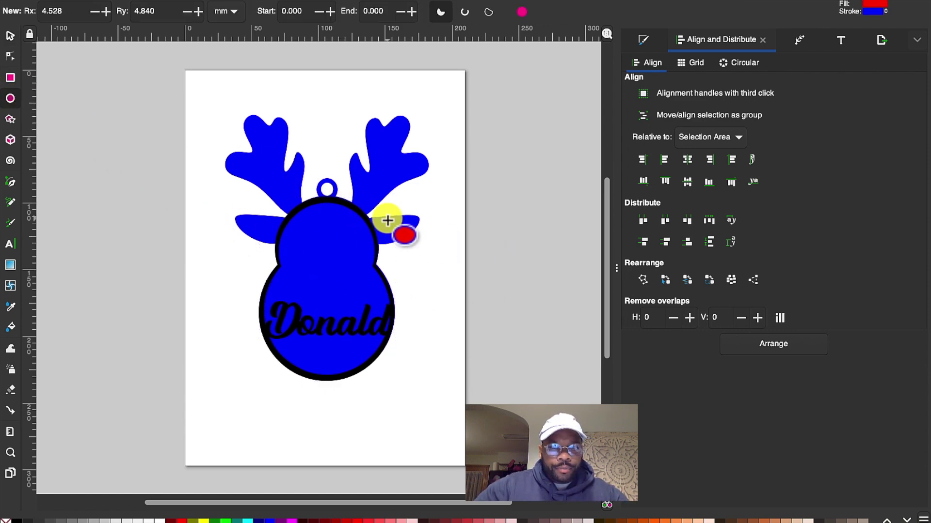
drag(447, 294, 474, 305)
click(9, 35)
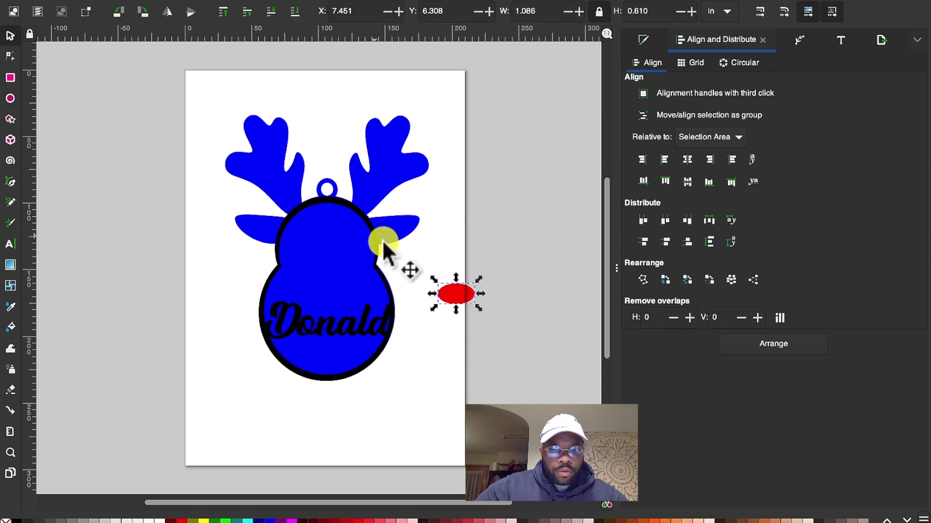
drag(456, 295, 328, 363)
click(441, 339)
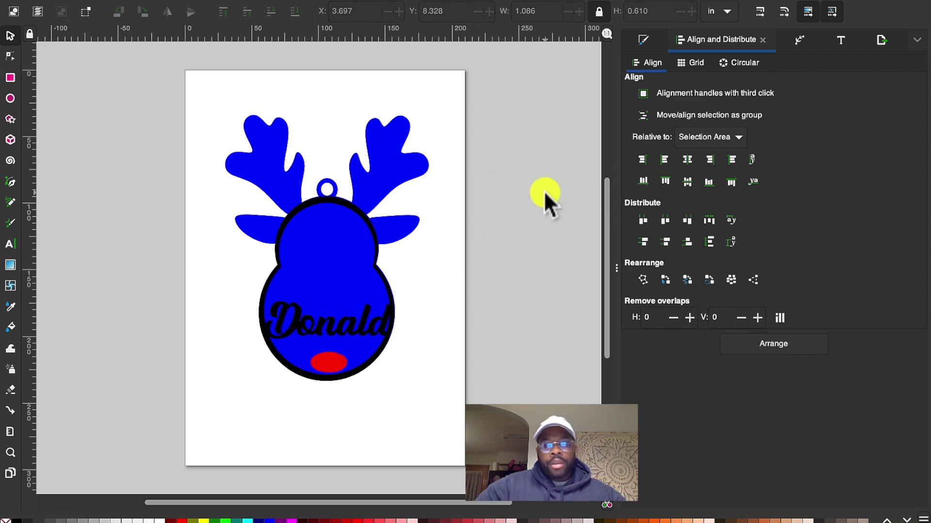